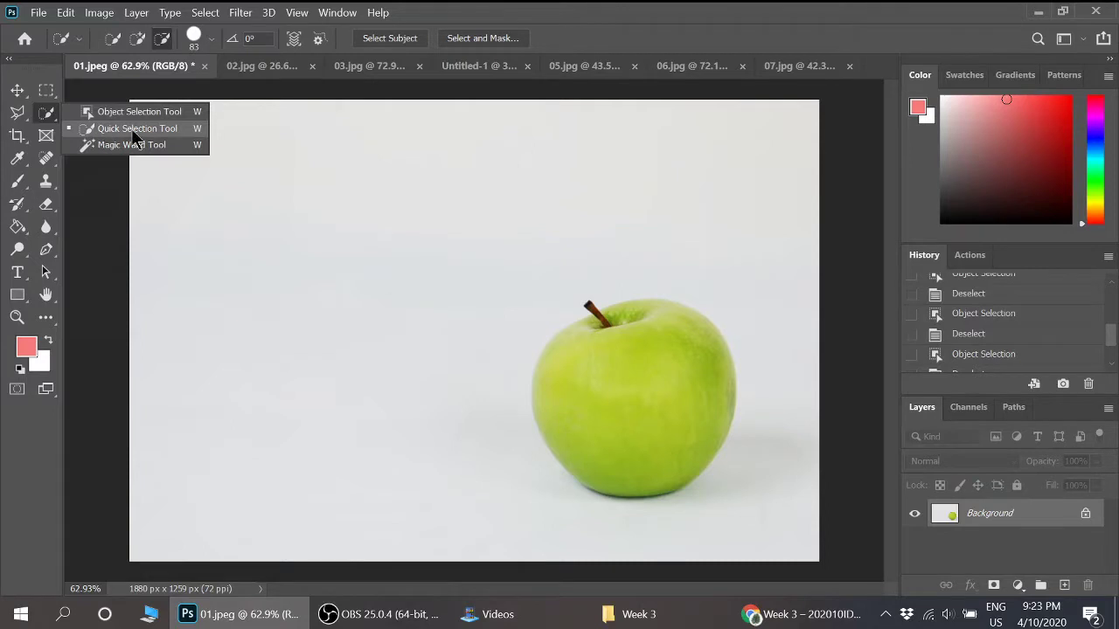
Step: Select the whole green apple, stem included, with the Quick Selection tool in add-to-selection mode
click(134, 133)
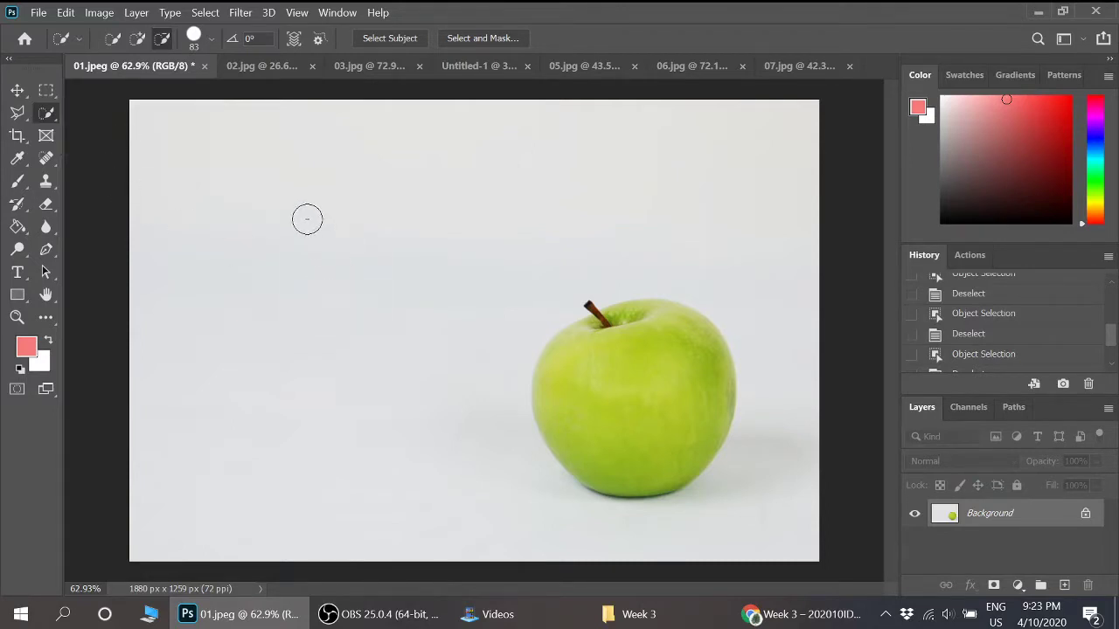
click(137, 41)
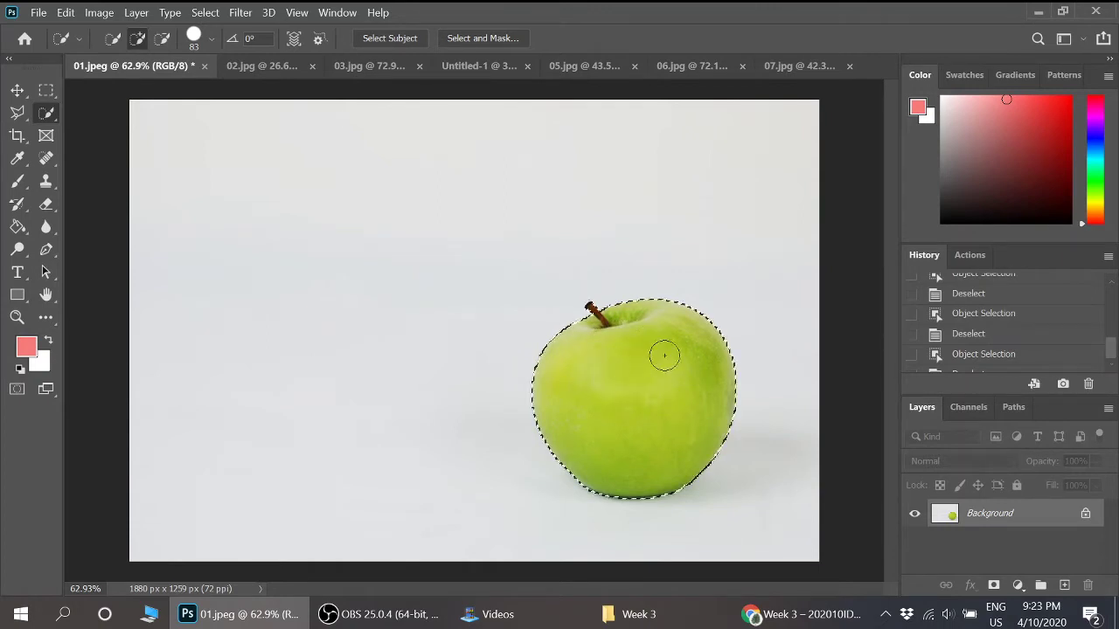
drag(665, 355, 653, 336)
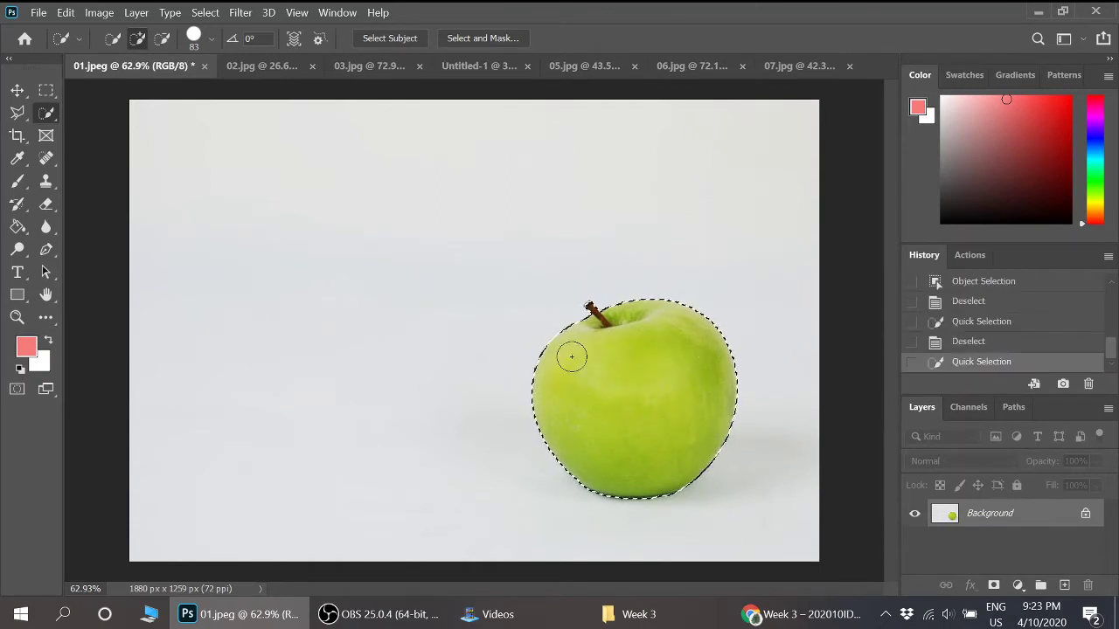
Step: Set the Quick Selection brush size to 80 px
click(212, 42)
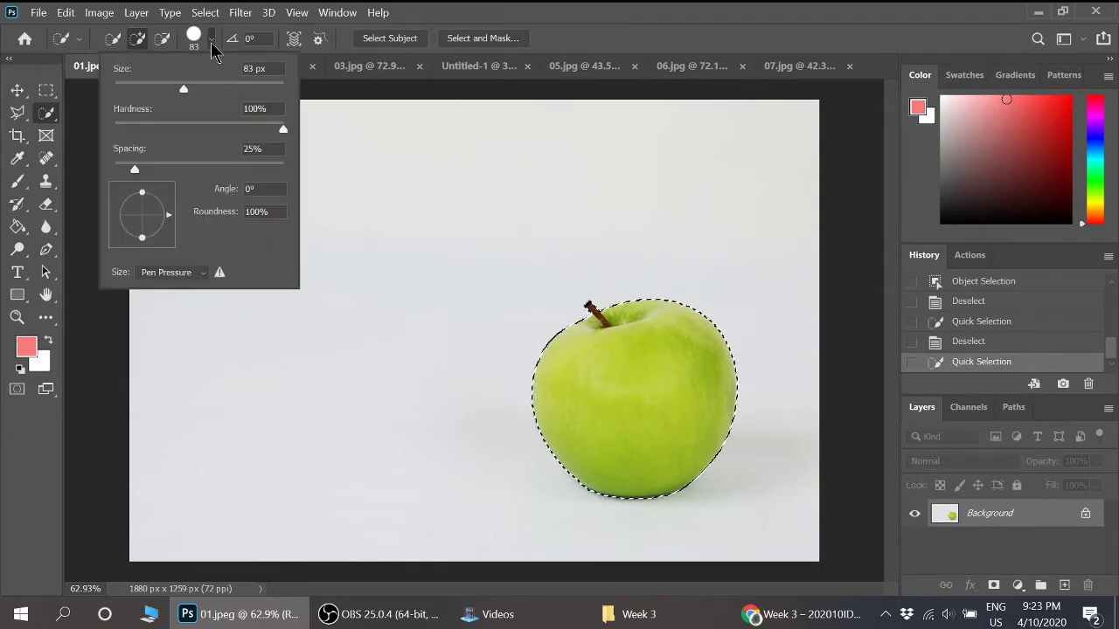
drag(181, 89, 146, 89)
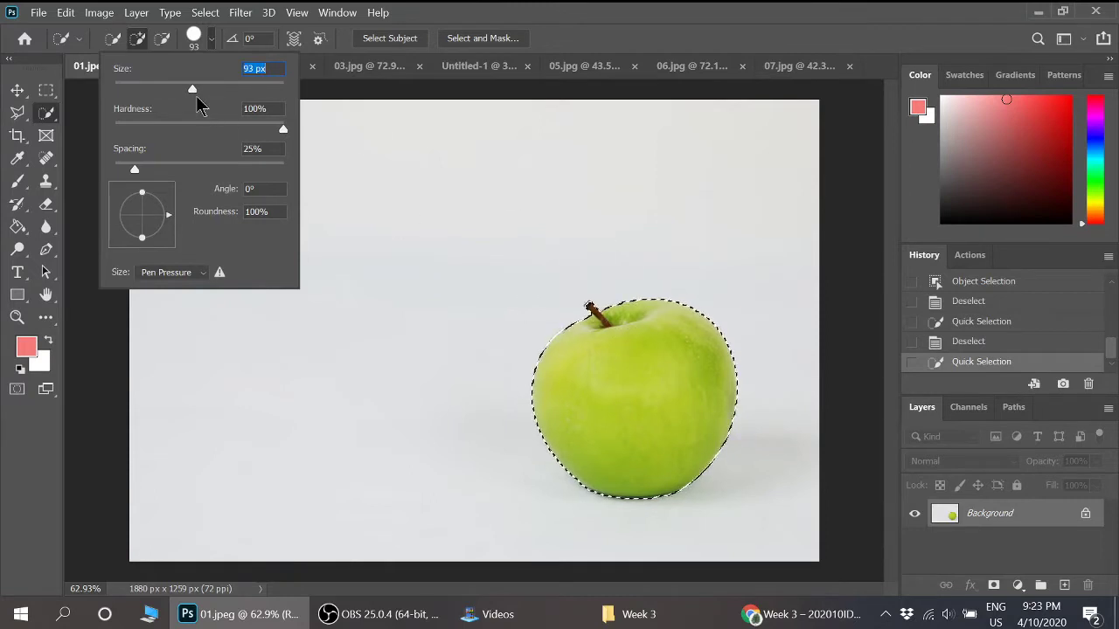
click(590, 19)
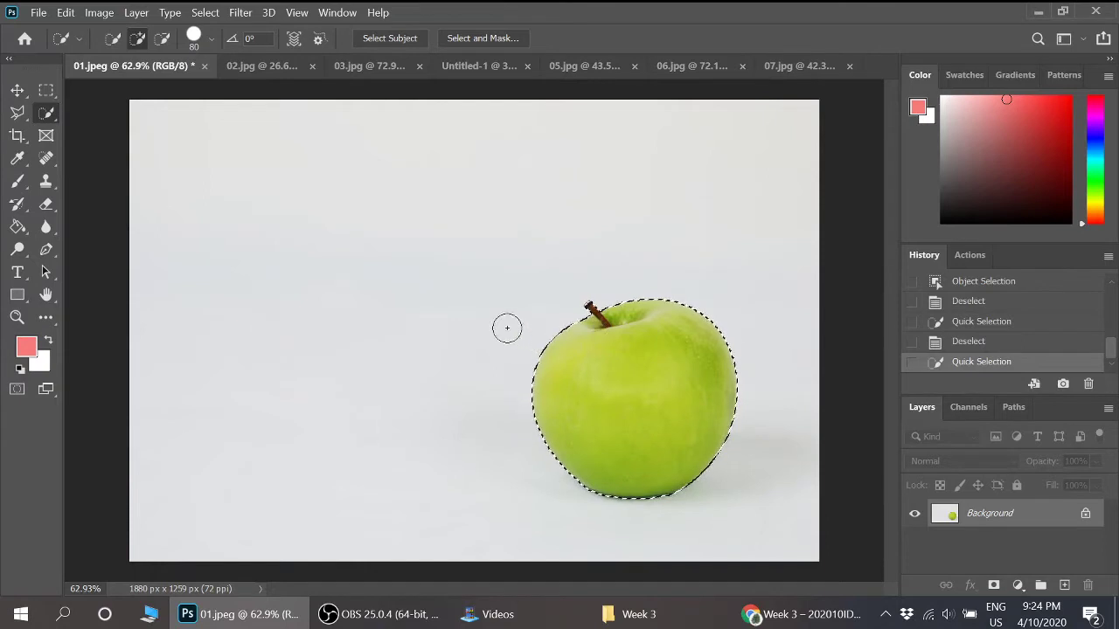
scroll(645, 393, up, 2)
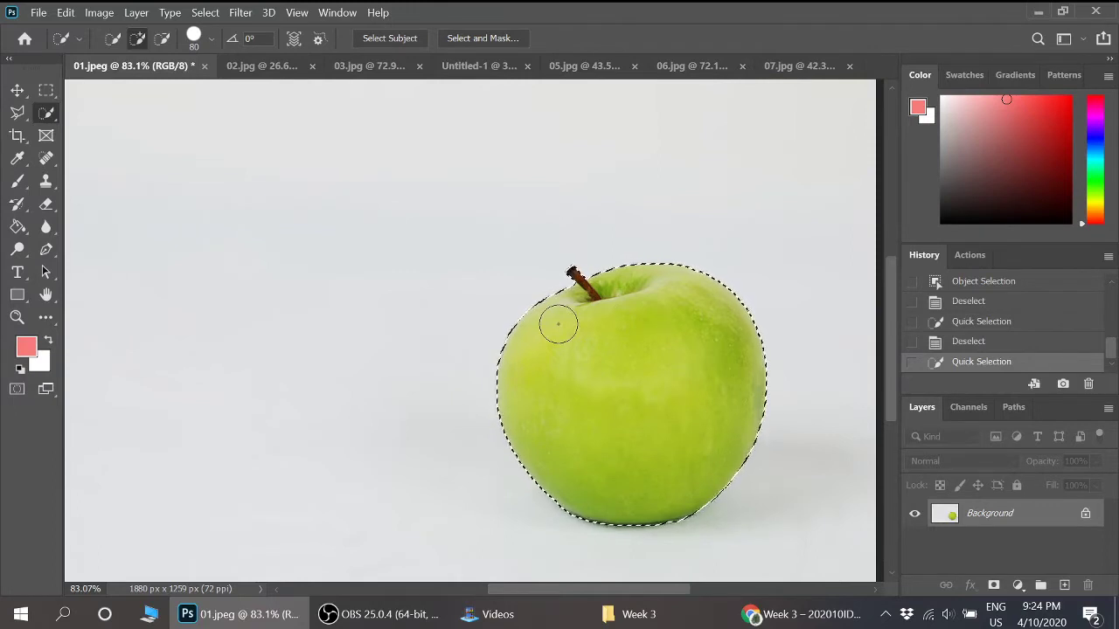
click(46, 113)
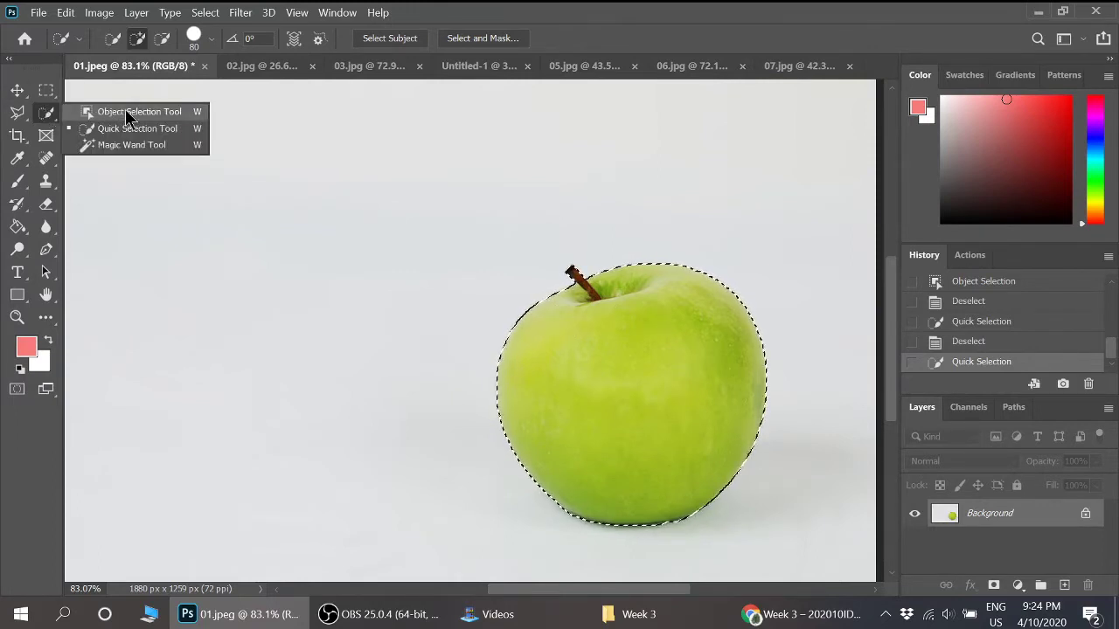
click(734, 44)
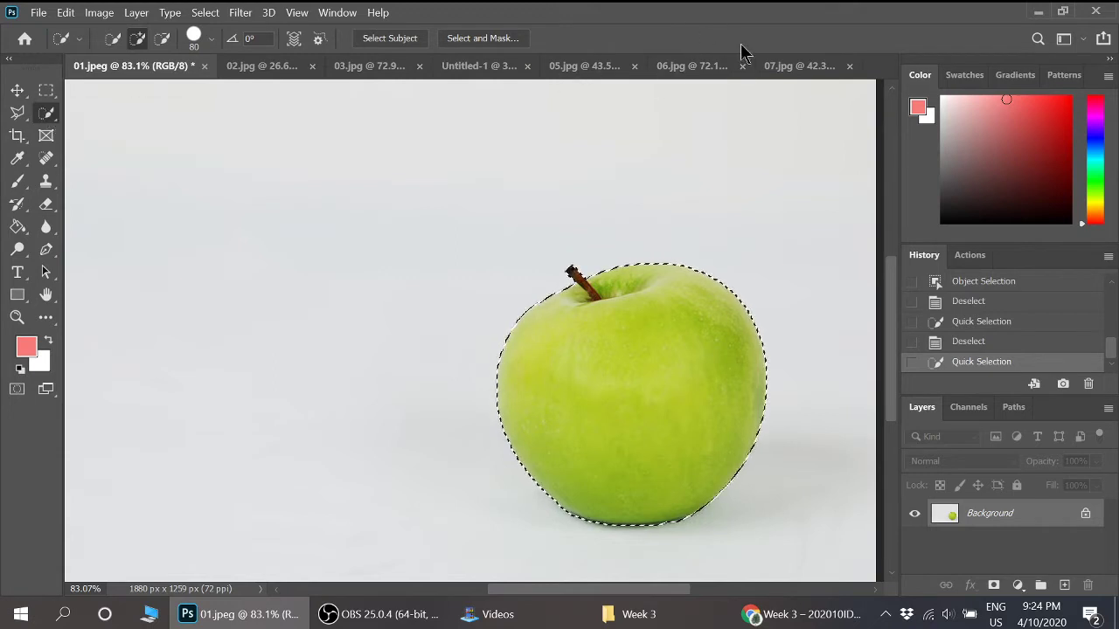
Step: Look through the open images 07.jpg and 06.jpg and switch to 05.jpg, the living room with the sofa
click(789, 66)
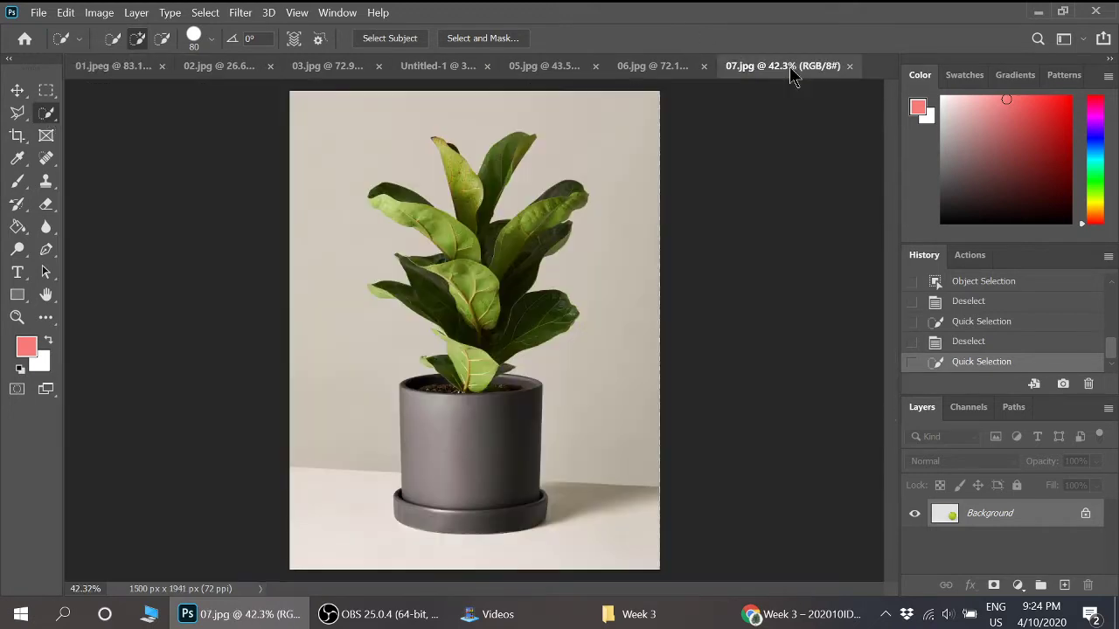
click(652, 65)
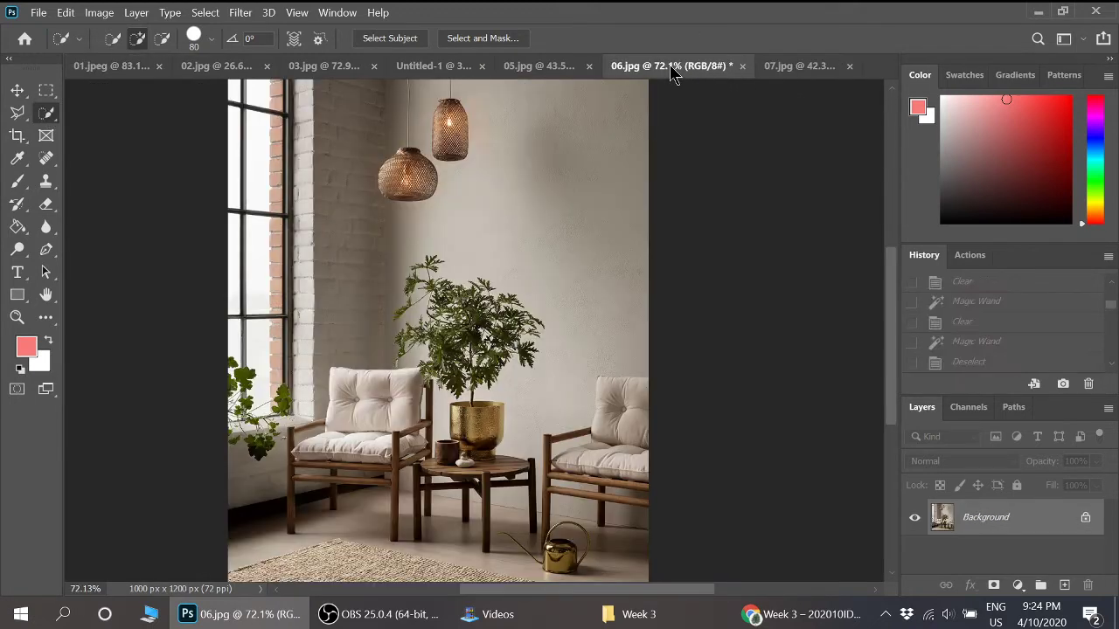
click(556, 66)
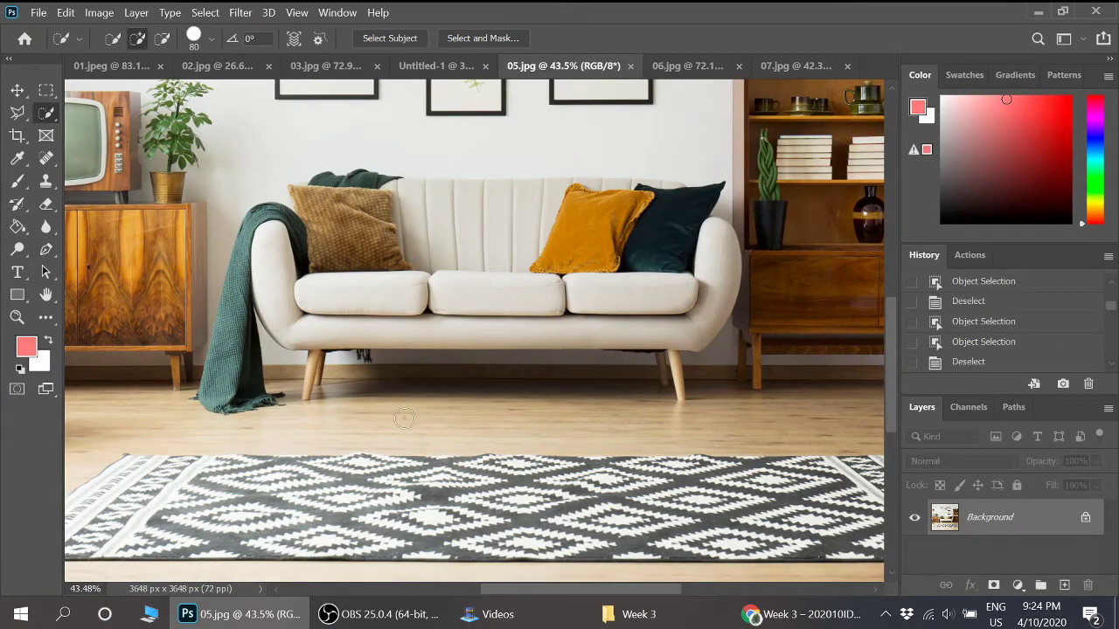
Step: Select the body of the cream sofa together with its cushions using the Quick Selection tool
scroll(356, 212, up, 2)
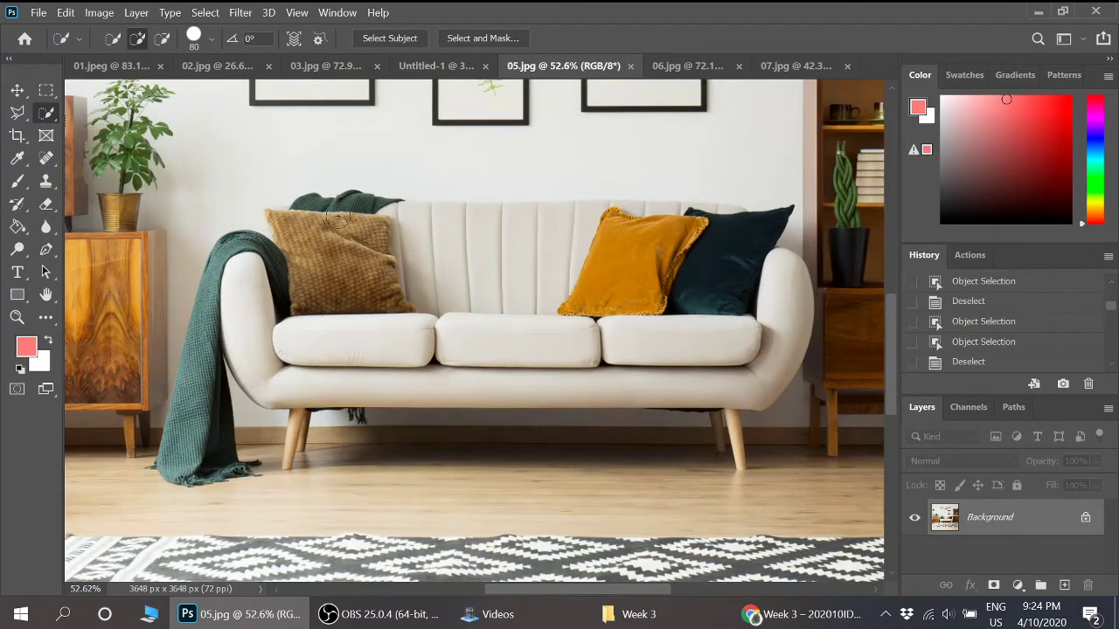
scroll(463, 371, down, 1)
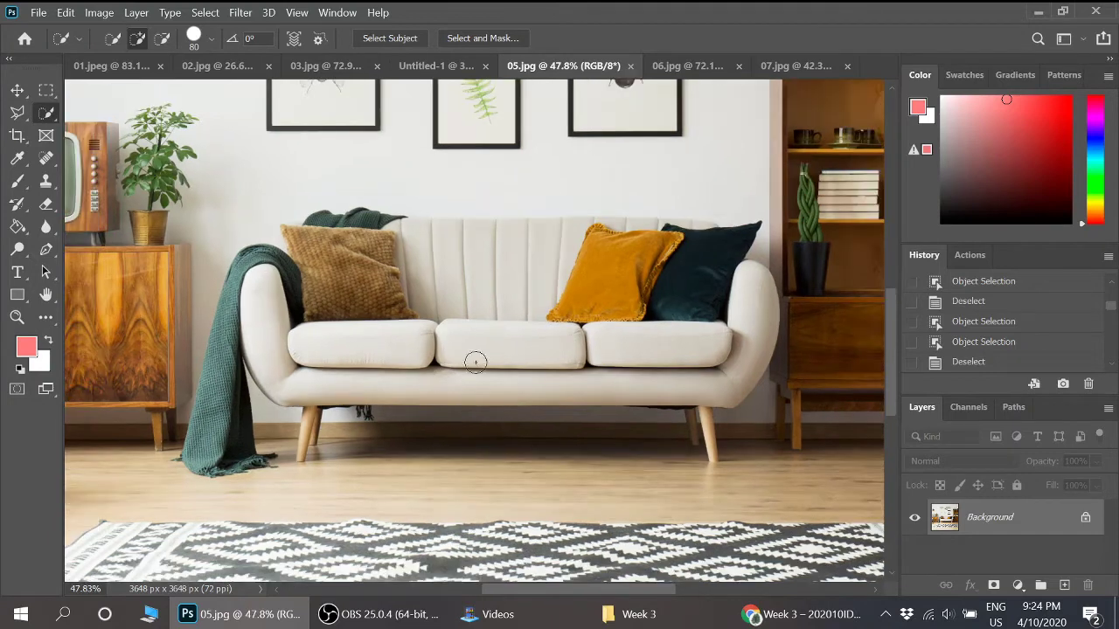
scroll(487, 325, up, 1)
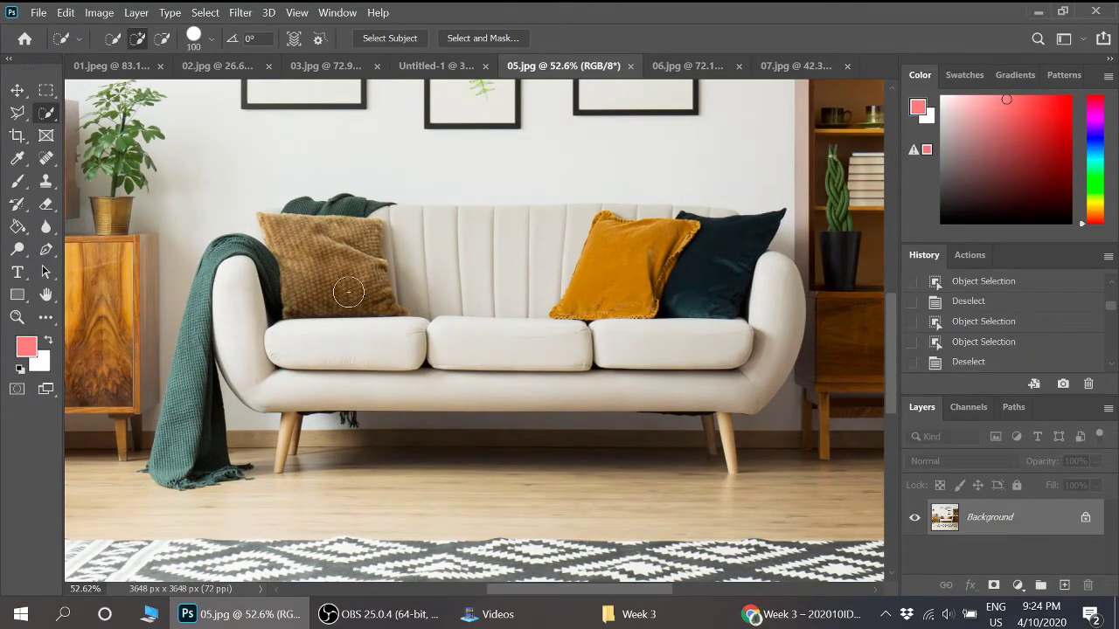
mouse_move(348, 295)
mouse_down()
mouse_move(447, 300)
mouse_move(451, 291)
mouse_move(656, 264)
mouse_move(658, 248)
mouse_move(695, 259)
mouse_move(746, 312)
mouse_move(675, 365)
mouse_move(434, 371)
mouse_move(305, 346)
mouse_move(237, 263)
mouse_move(203, 296)
mouse_up()
scroll(328, 262, up, 5)
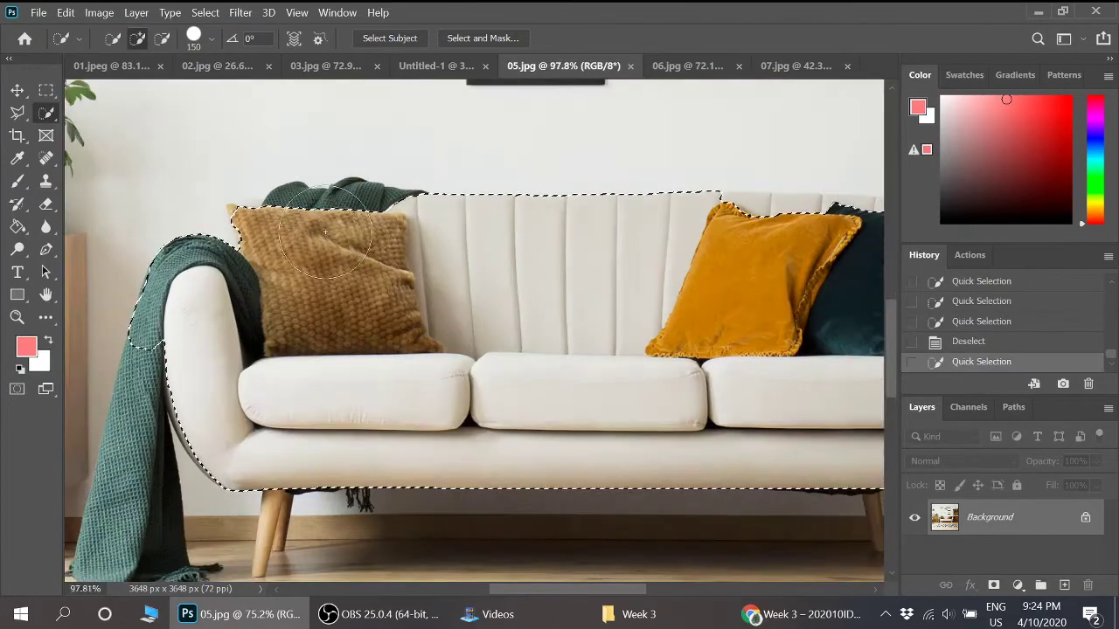
Step: Add the green throw to the selection, both behind the brown cushion and hanging over the armrest, with the brush reduced to 90 px
click(262, 259)
scroll(262, 263, down, 5)
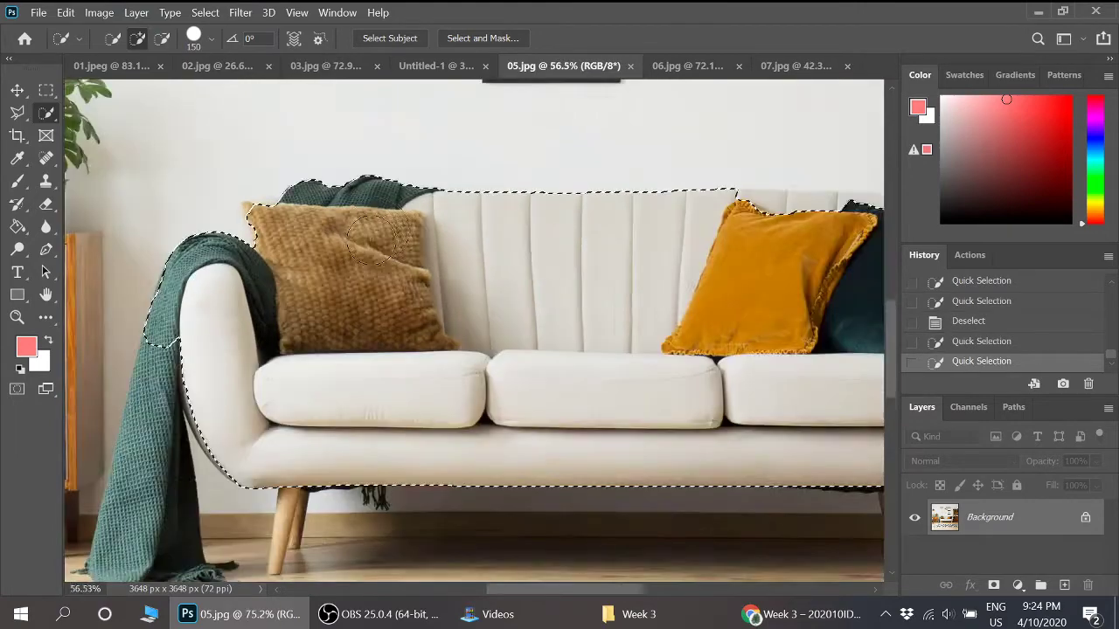
key(bracketleft)
key(bracketleft)
key(bracketleft)
mouse_move(223, 324)
mouse_down()
mouse_move(197, 376)
mouse_move(211, 437)
mouse_up()
Step: Examine the selection edges around the hanging green throw and the nearby wooden sofa legs
scroll(320, 361, up, 3)
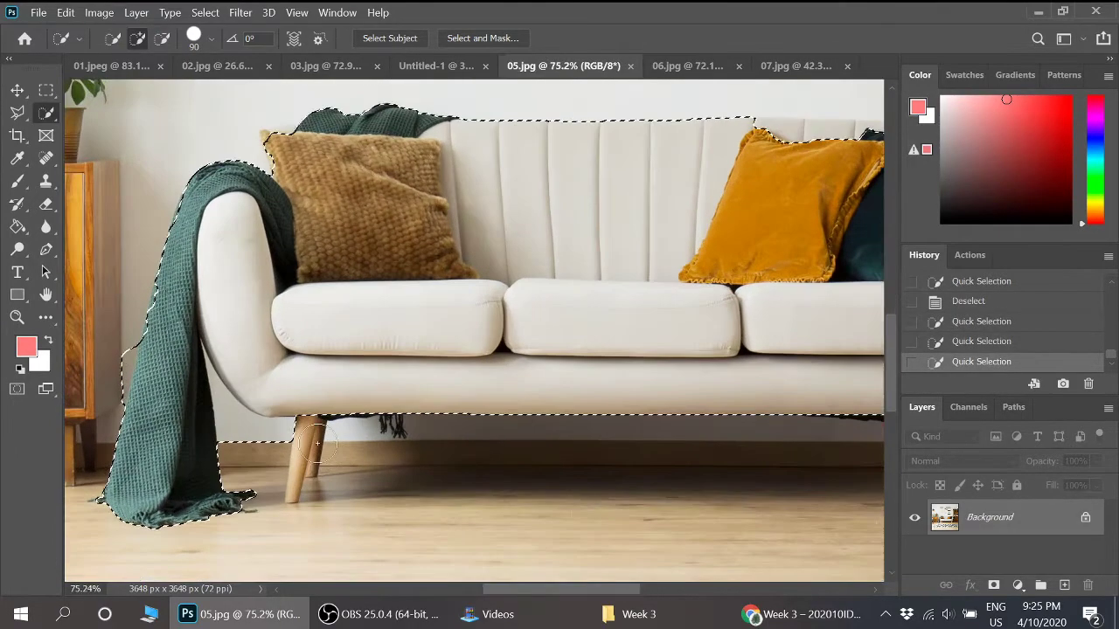
scroll(320, 361, down, 1)
scroll(367, 341, down, 1)
scroll(472, 315, up, 2)
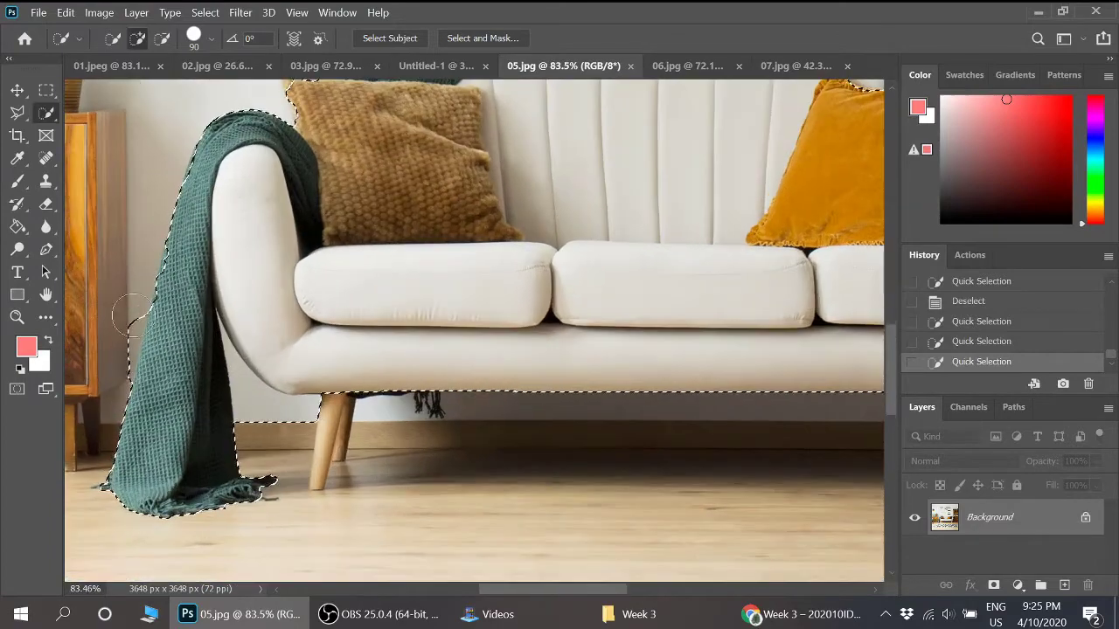
scroll(518, 300, down, 2)
scroll(288, 419, up, 2)
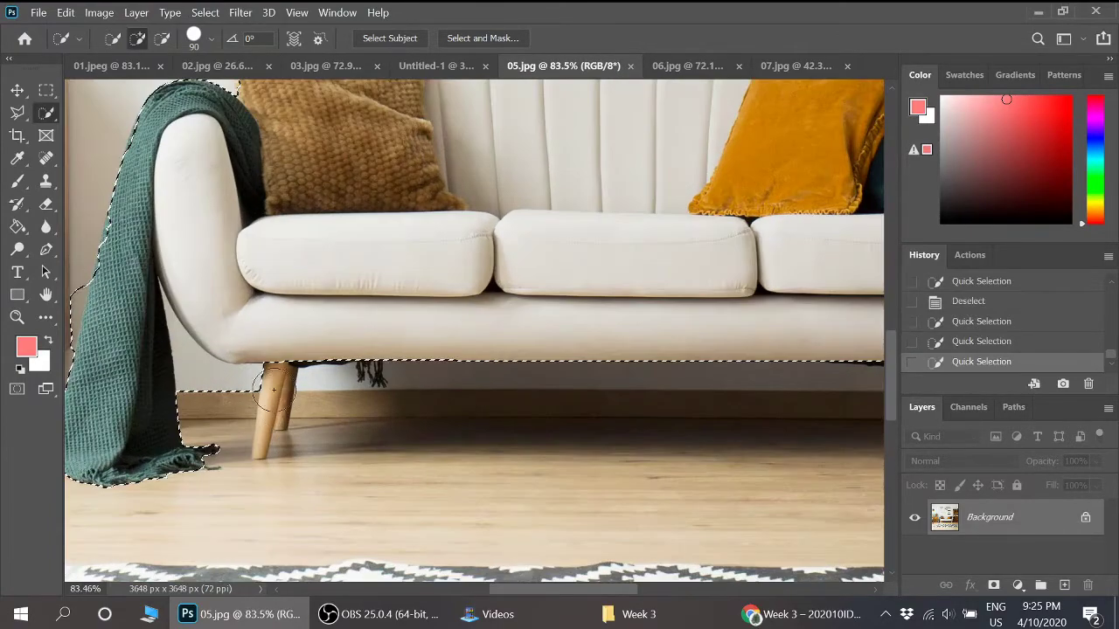
scroll(345, 443, down, 1)
scroll(370, 287, down, 1)
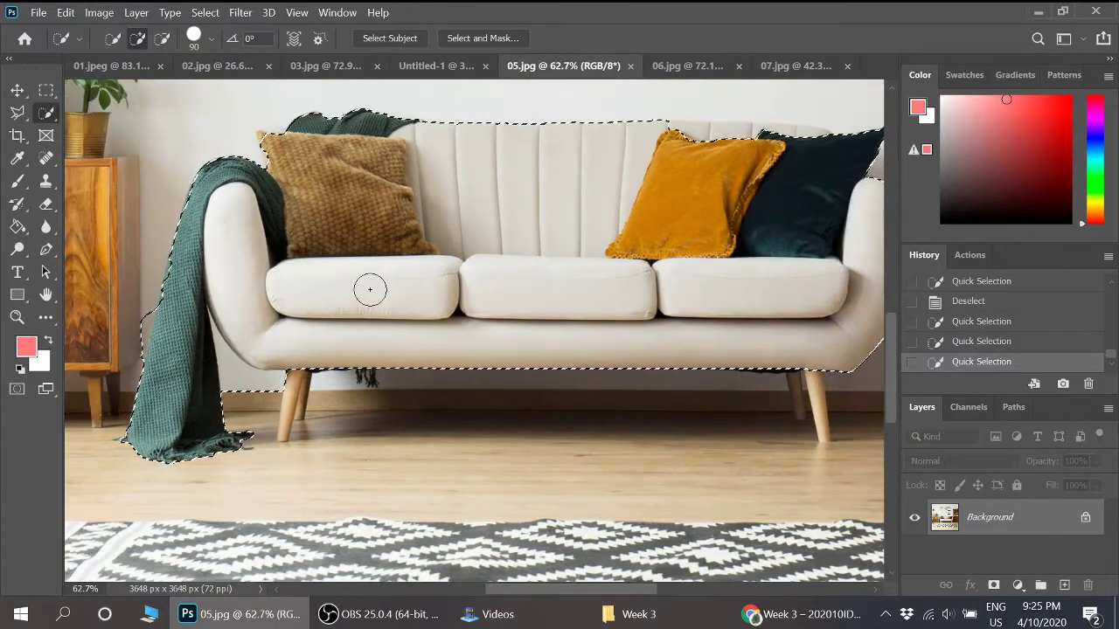
Step: Set the Quick Selection brush size to 35 px for working around the sofa legs beside the throw
click(211, 40)
drag(190, 89, 143, 87)
click(558, 46)
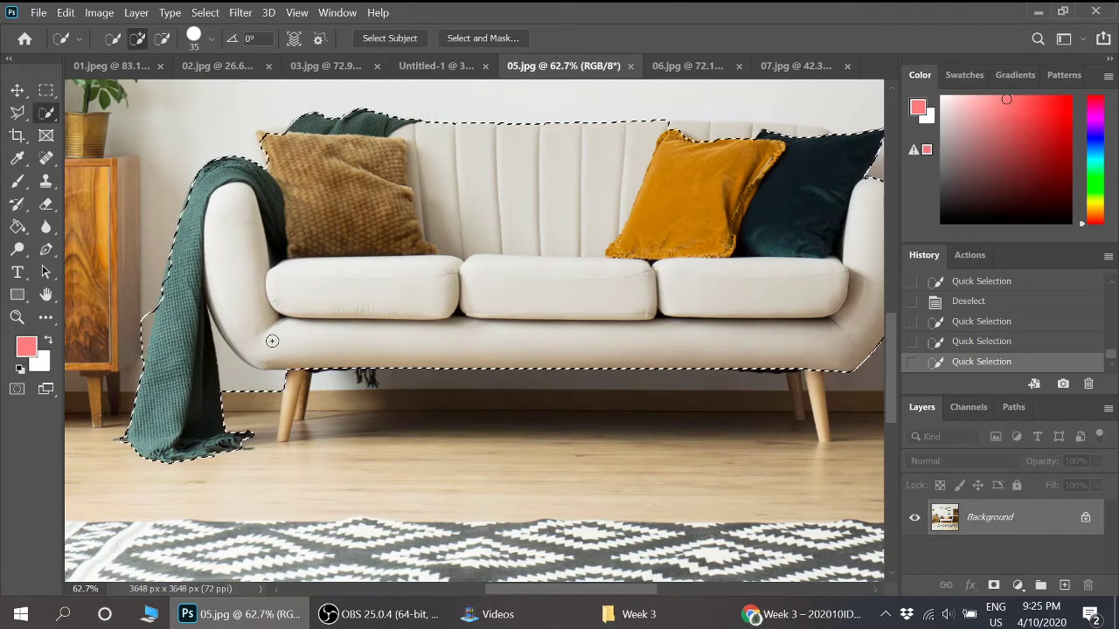
scroll(302, 365, up, 3)
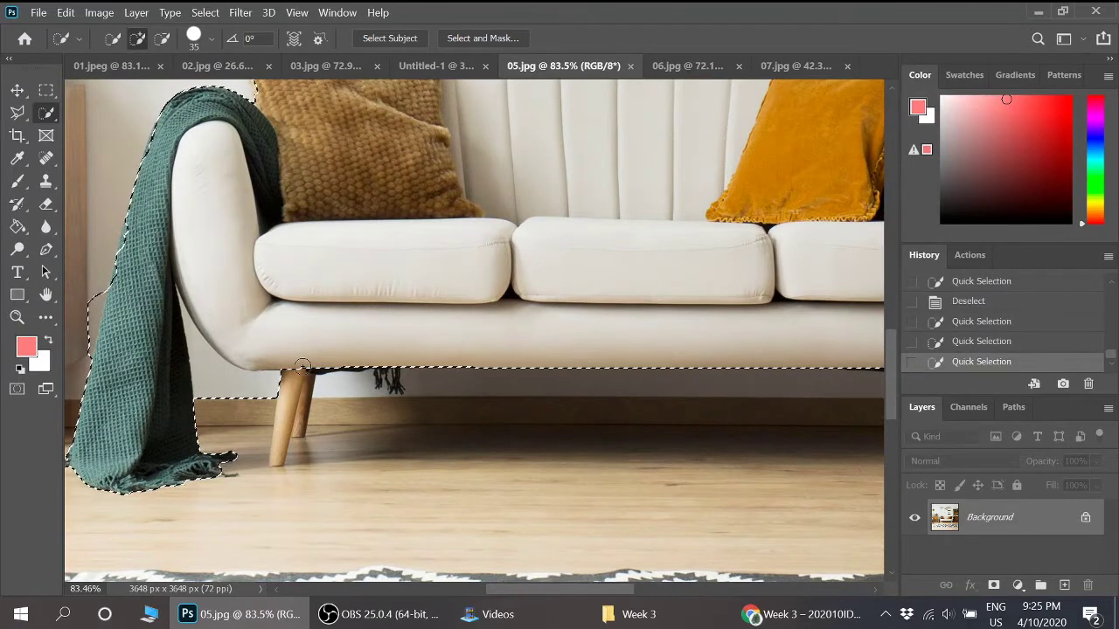
Step: Try out selection brush sizes from 25 px up to 100 px and return to 40 px
key(bracketleft)
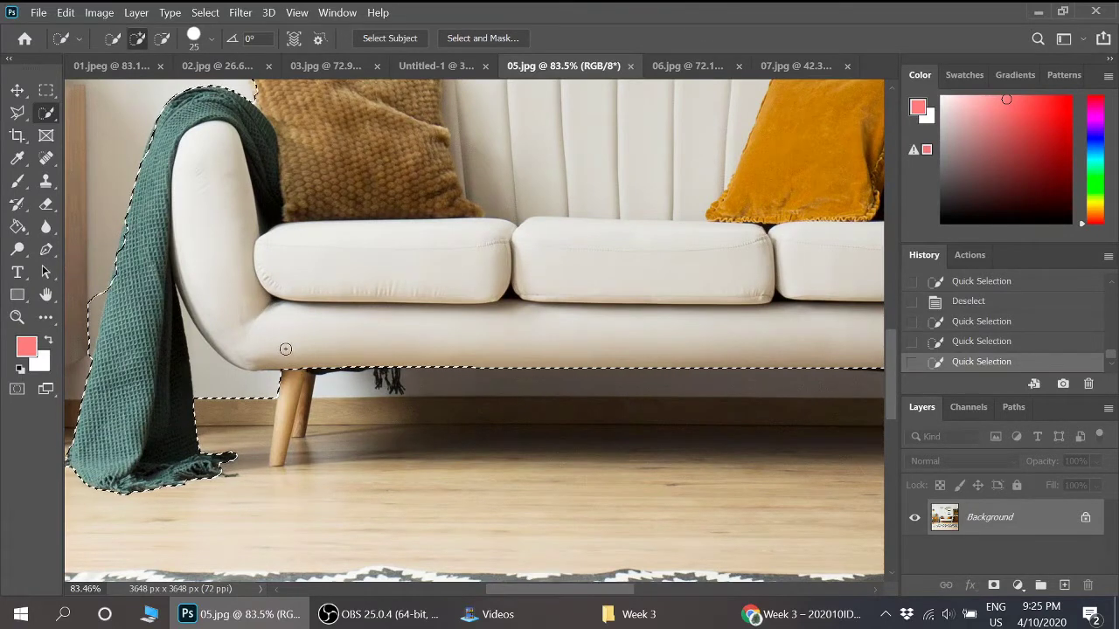
key(bracketright)
key(bracketright)
key(bracketright)
key(bracketright)
key(bracketright)
key(bracketright)
key(bracketright)
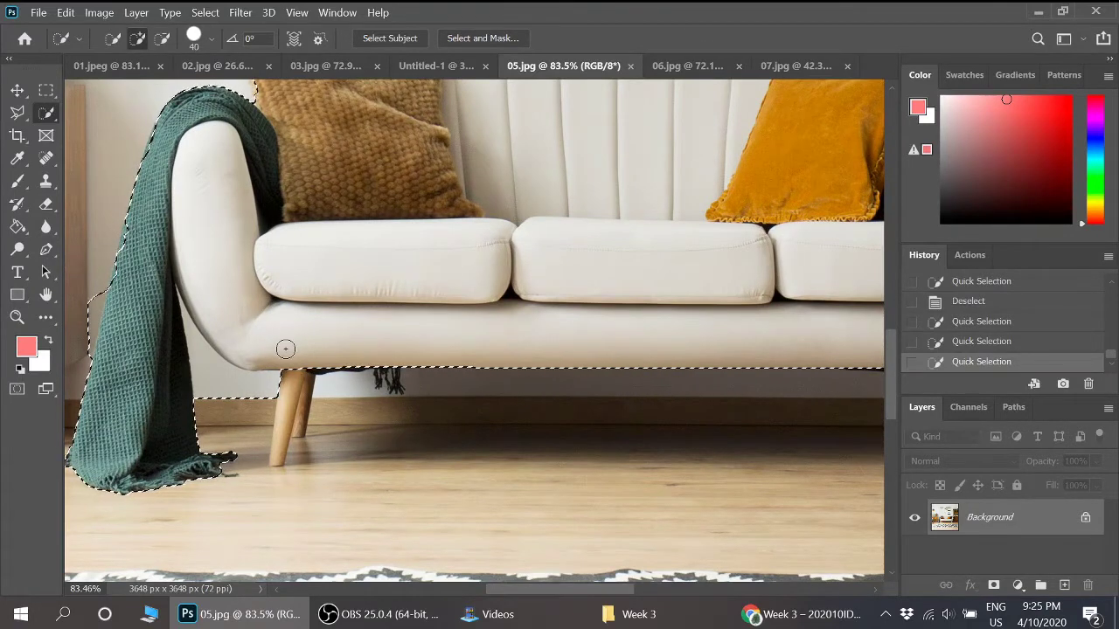
key(bracketright)
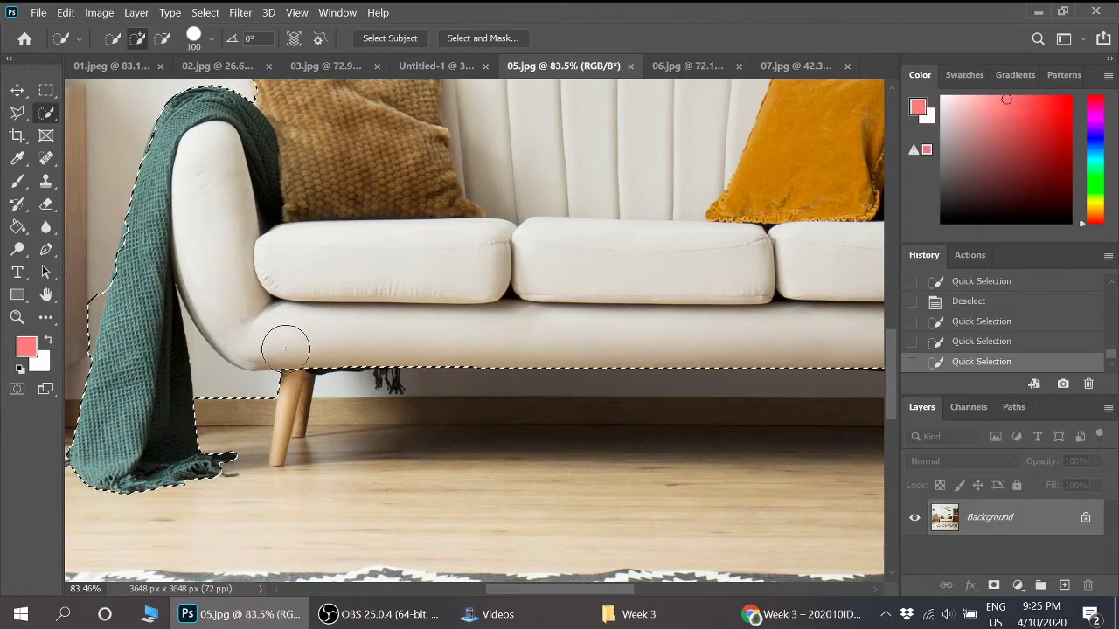
key(bracketleft)
key(bracketleft)
key(bracketleft)
key(bracketleft)
key(bracketleft)
key(bracketleft)
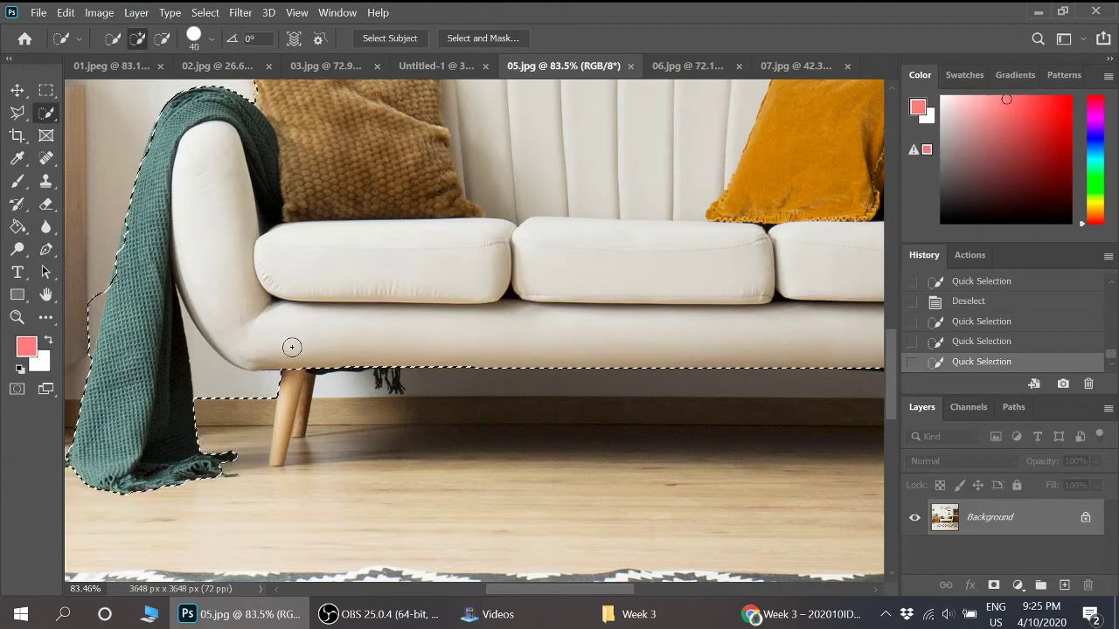
Step: Add the upper part of the wooden sofa legs beside the throw to the selection with a 35 px brush
scroll(292, 350, up, 5)
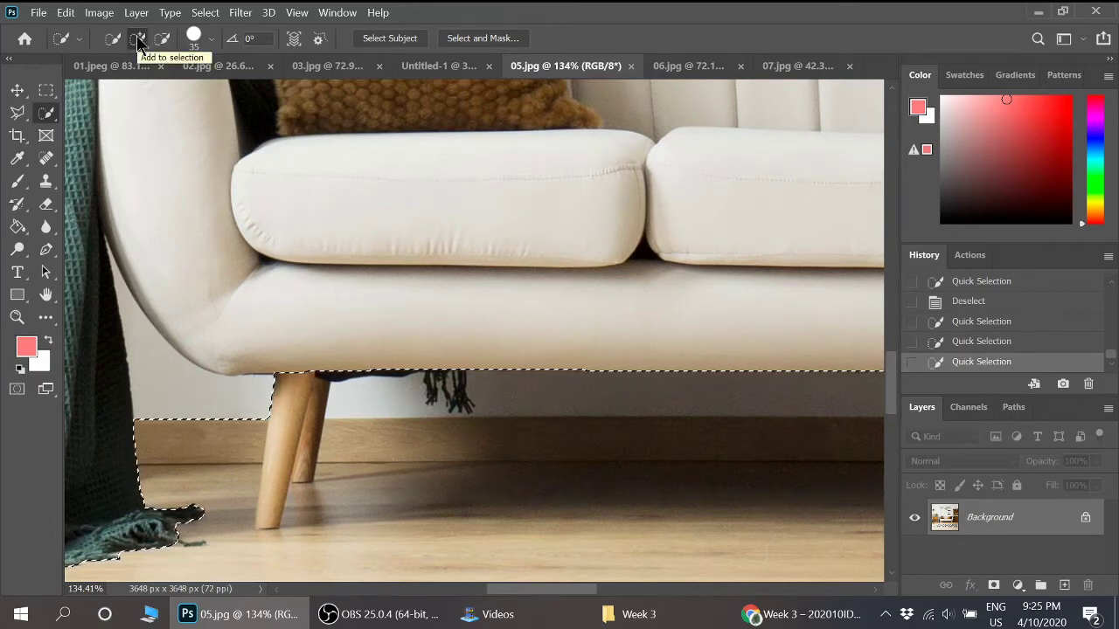
drag(295, 379, 291, 449)
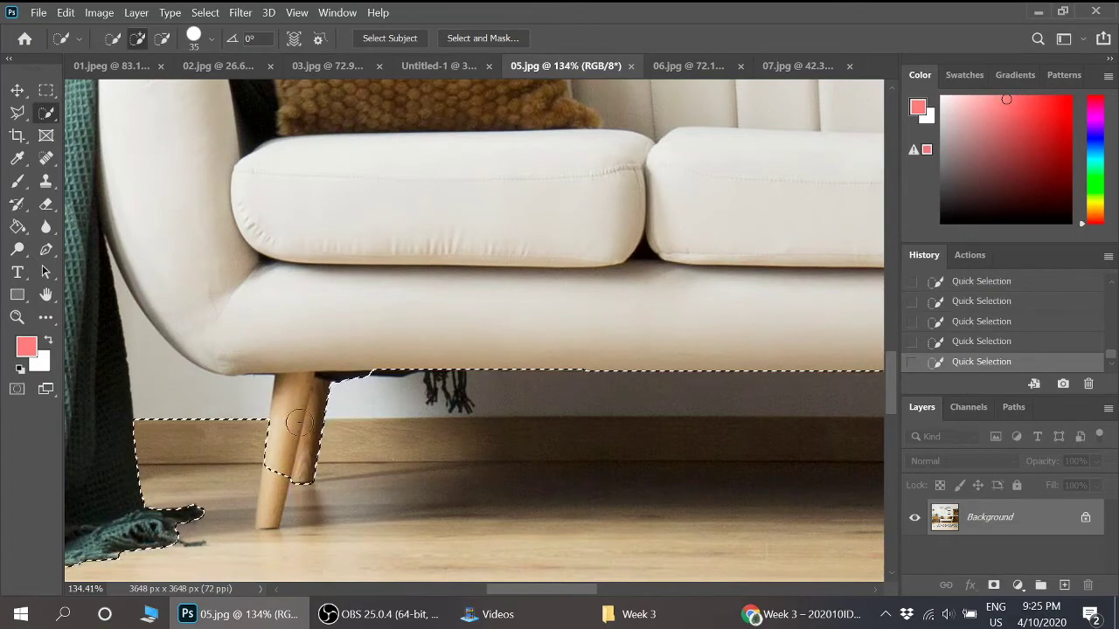
scroll(412, 280, down, 5)
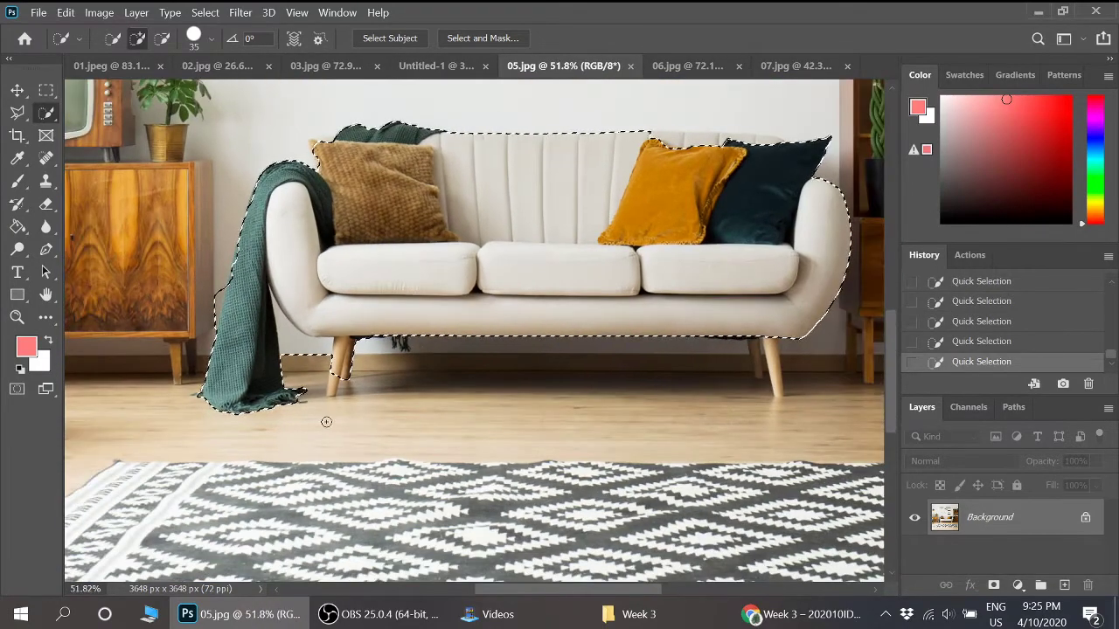
Step: Extend the selection down to the foot of the front wooden leg with a 25 px brush
scroll(324, 411, up, 6)
key(bracketleft)
key(bracketleft)
key(bracketleft)
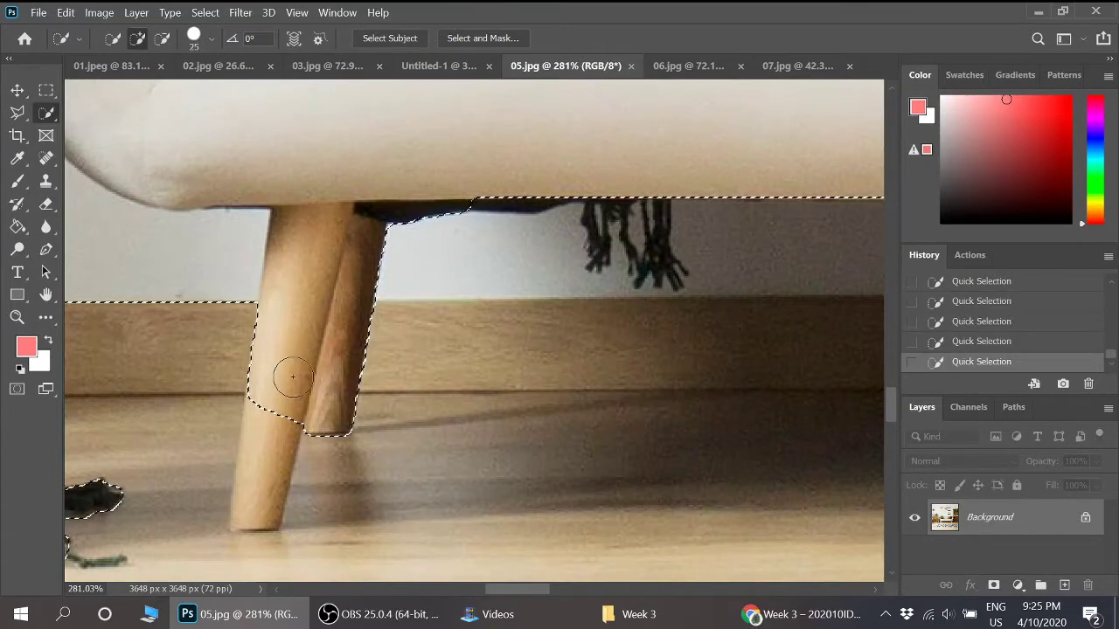
mouse_move(274, 393)
mouse_down()
mouse_move(257, 499)
mouse_move(250, 492)
mouse_move(262, 528)
mouse_move(288, 523)
mouse_move(278, 525)
mouse_up()
Step: Reduce the brush to 7 px and check the selection outline around the sofa leg and throw
key(bracketleft)
key(bracketleft)
key(bracketleft)
key(bracketleft)
key(bracketleft)
scroll(242, 516, up, 2)
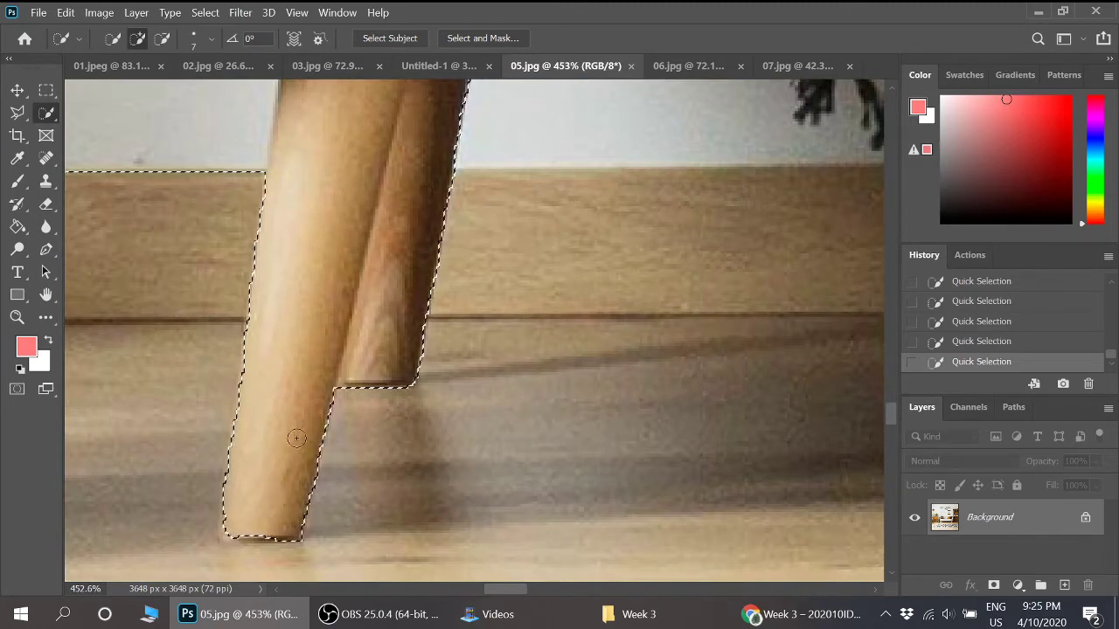
scroll(278, 524, down, 5)
scroll(294, 309, down, 3)
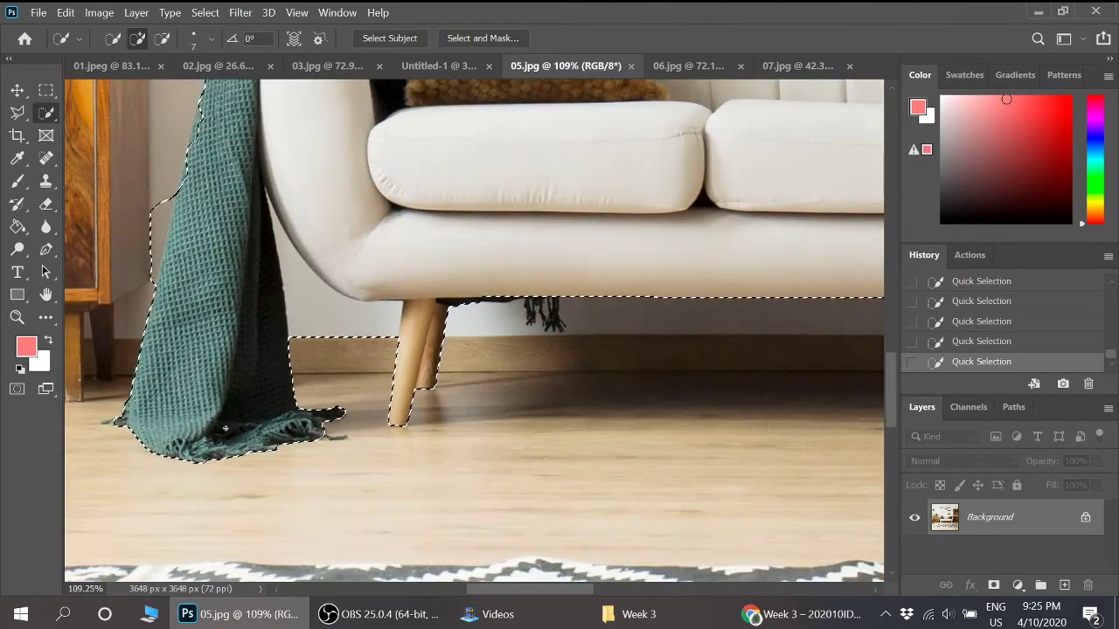
Step: Enlarge the brush to 45 px and add the brown cushion's protruding upper corner and outer edge to the selection
scroll(294, 190, up, 4)
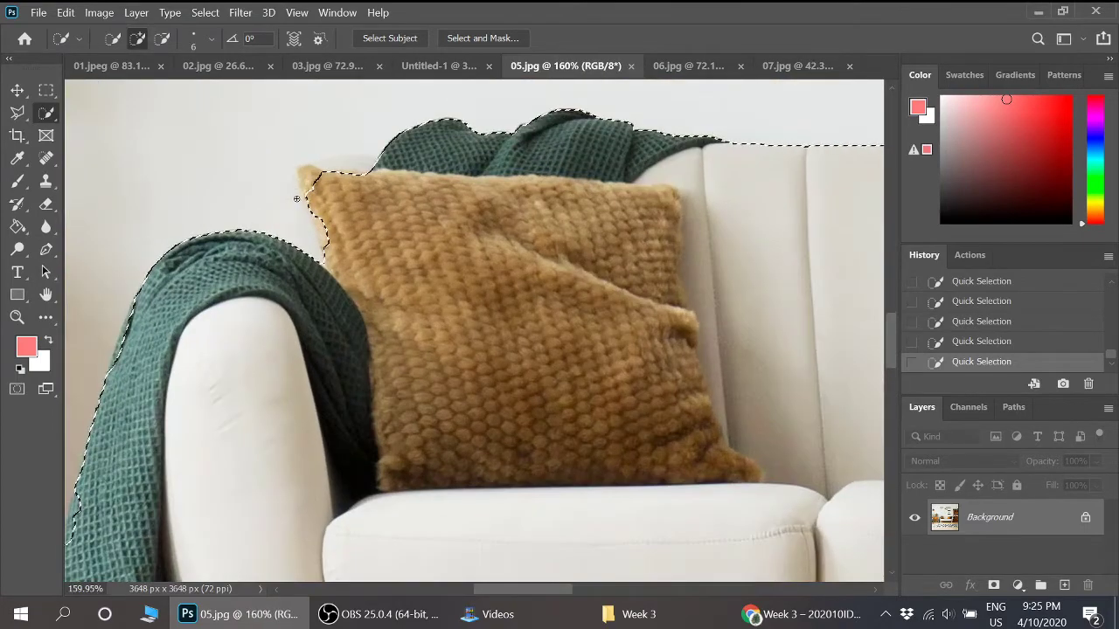
scroll(297, 189, up, 3)
key(bracketright)
key(bracketright)
key(bracketright)
key(bracketright)
key(bracketright)
key(bracketright)
key(bracketright)
key(bracketright)
scroll(327, 273, down, 1)
key(bracketright)
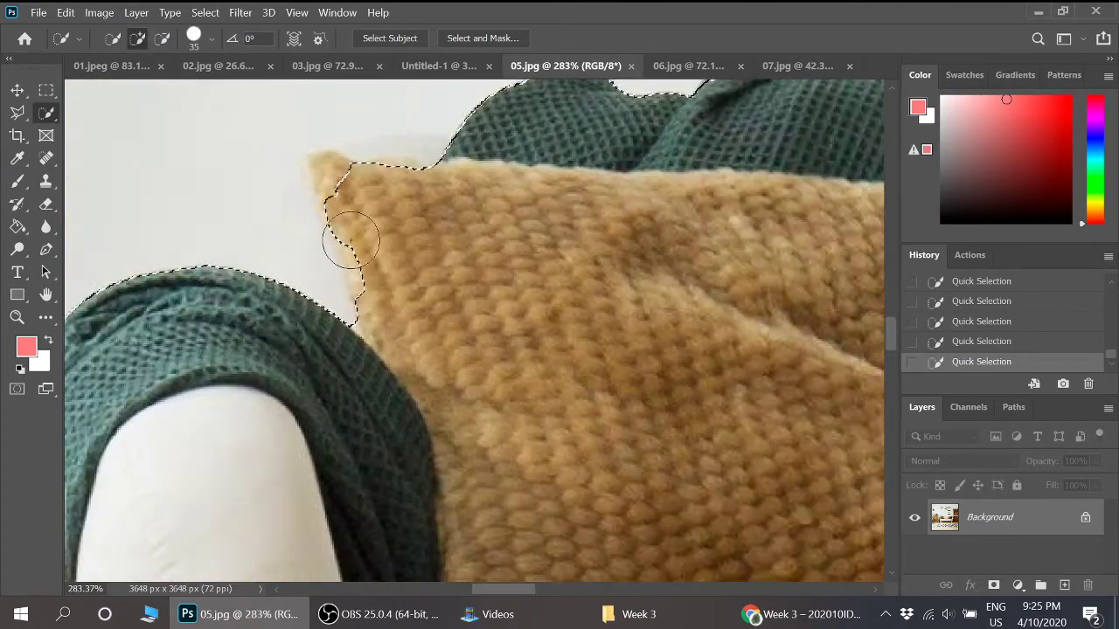
mouse_move(342, 239)
mouse_down()
mouse_move(320, 174)
mouse_move(384, 185)
mouse_move(369, 162)
mouse_move(411, 166)
mouse_move(350, 174)
mouse_move(317, 195)
mouse_move(309, 237)
mouse_move(332, 304)
mouse_up()
scroll(332, 304, down, 6)
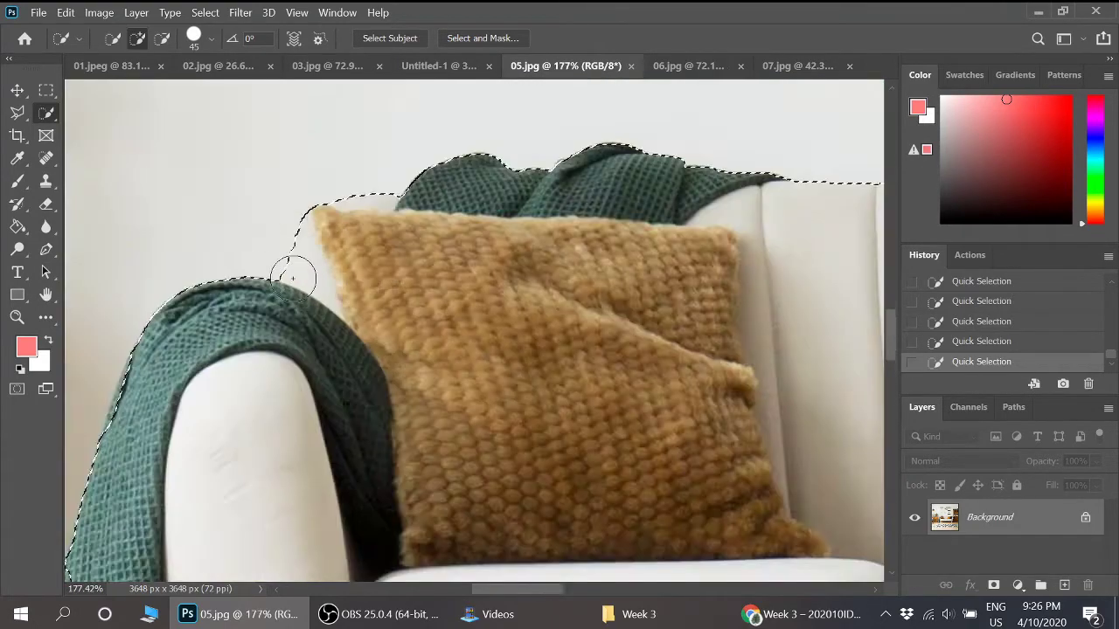
Step: Add the missing top edge of the backrest above the mustard and dark cushions to the selection with the 45 px brush
scroll(635, 267, up, 4)
scroll(635, 267, up, 2)
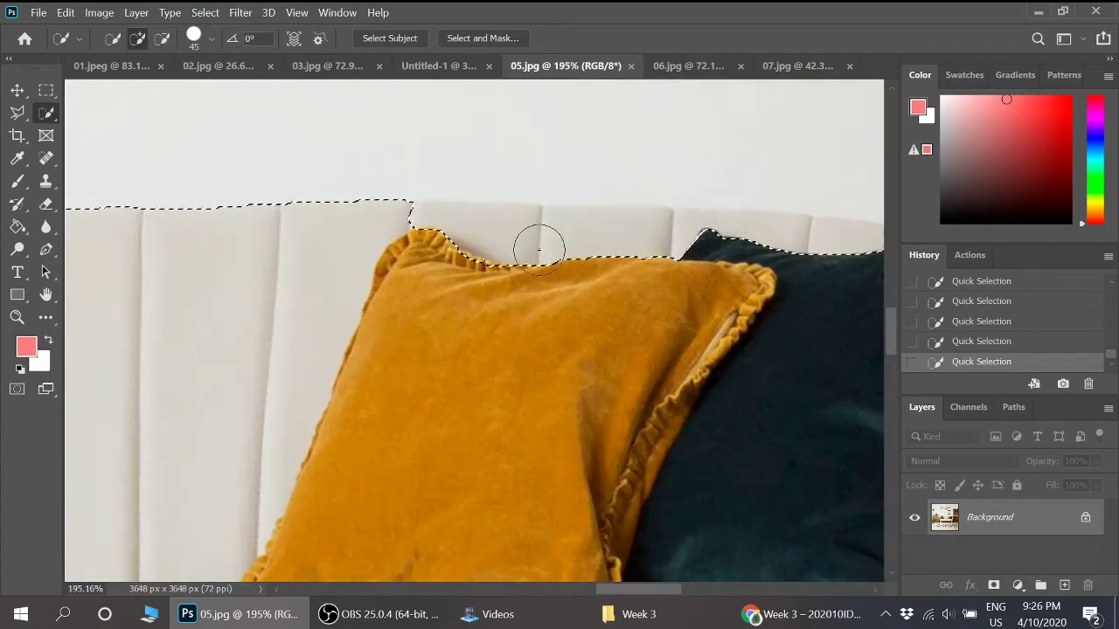
scroll(765, 270, down, 1)
scroll(765, 271, up, 2)
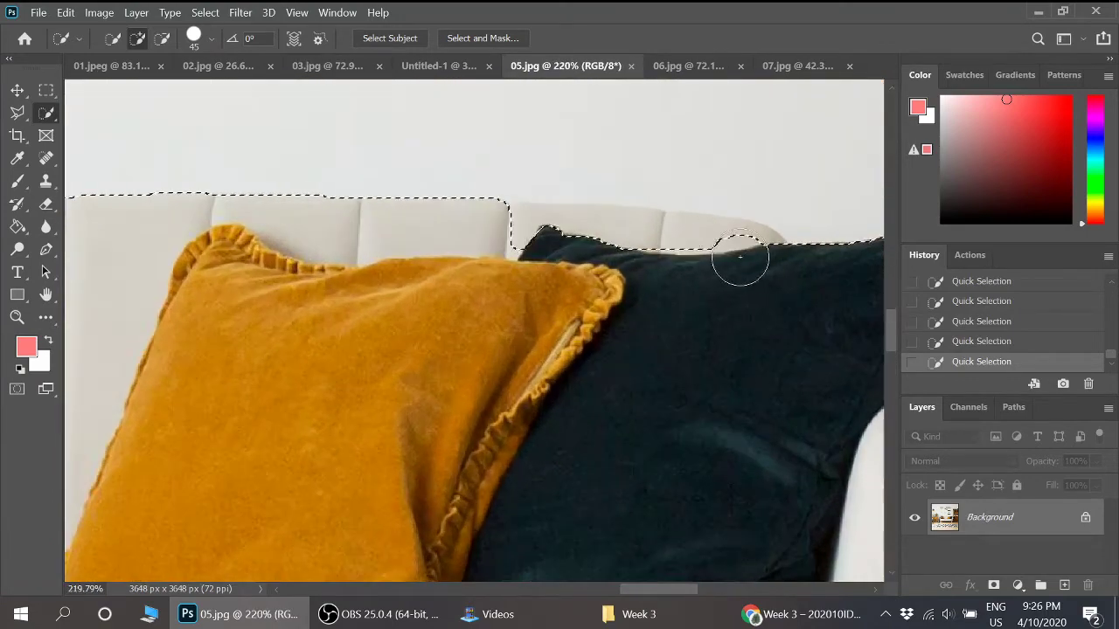
mouse_move(743, 253)
mouse_down()
mouse_move(637, 280)
mouse_move(535, 235)
mouse_up()
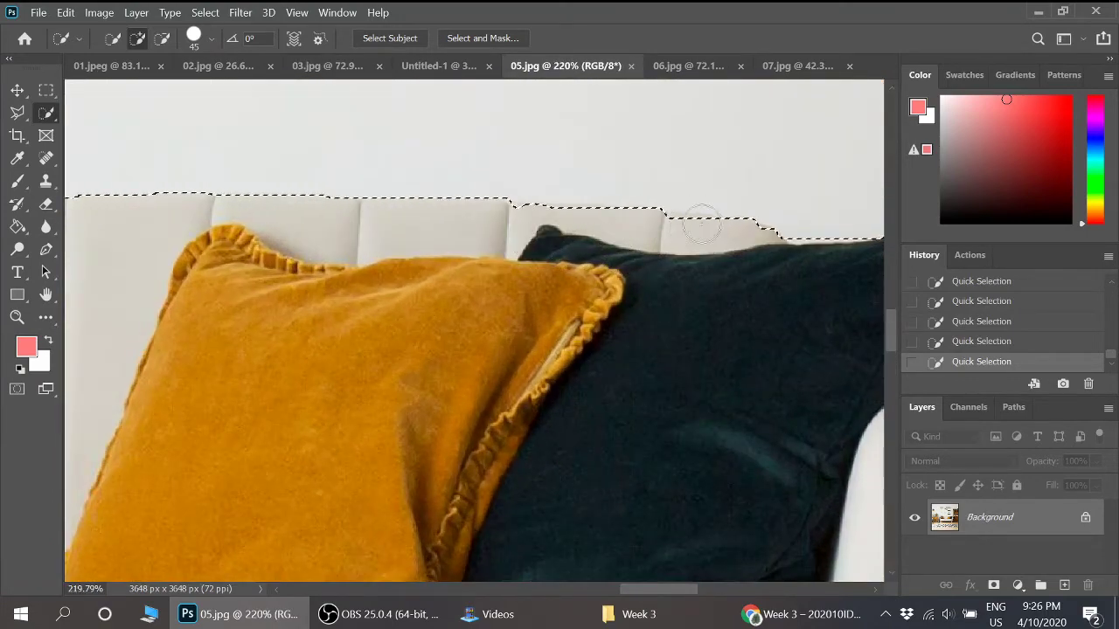
Step: Reduce the brush to 15 px and add the front wooden leg at the sofa's far end to the selection
scroll(713, 219, down, 8)
scroll(402, 423, up, 2)
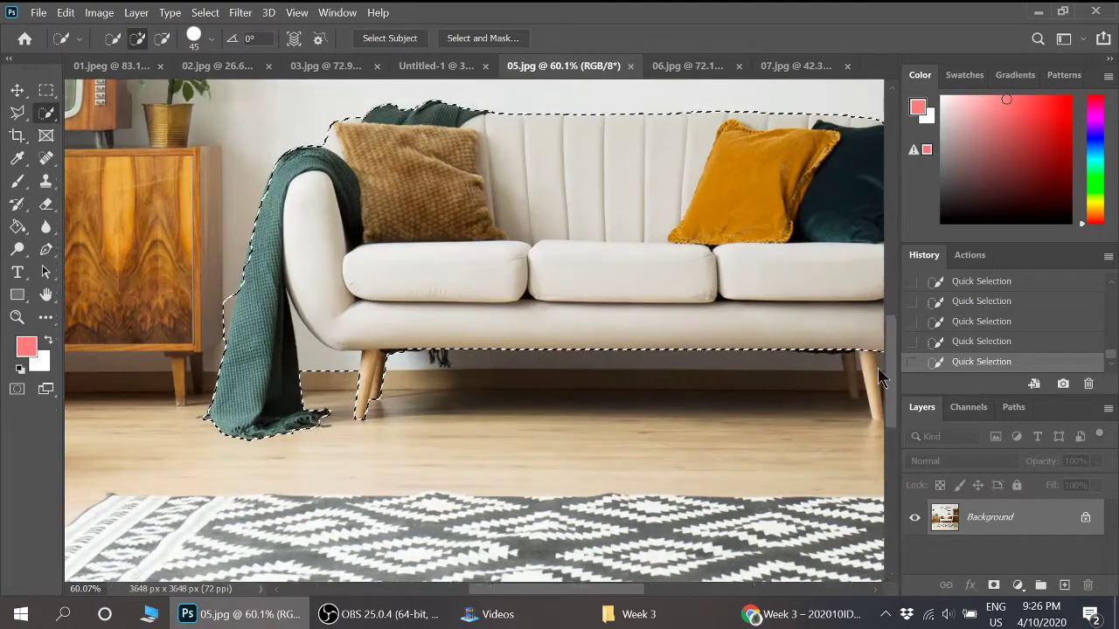
scroll(402, 423, down, 1)
scroll(755, 368, up, 5)
scroll(756, 368, up, 2)
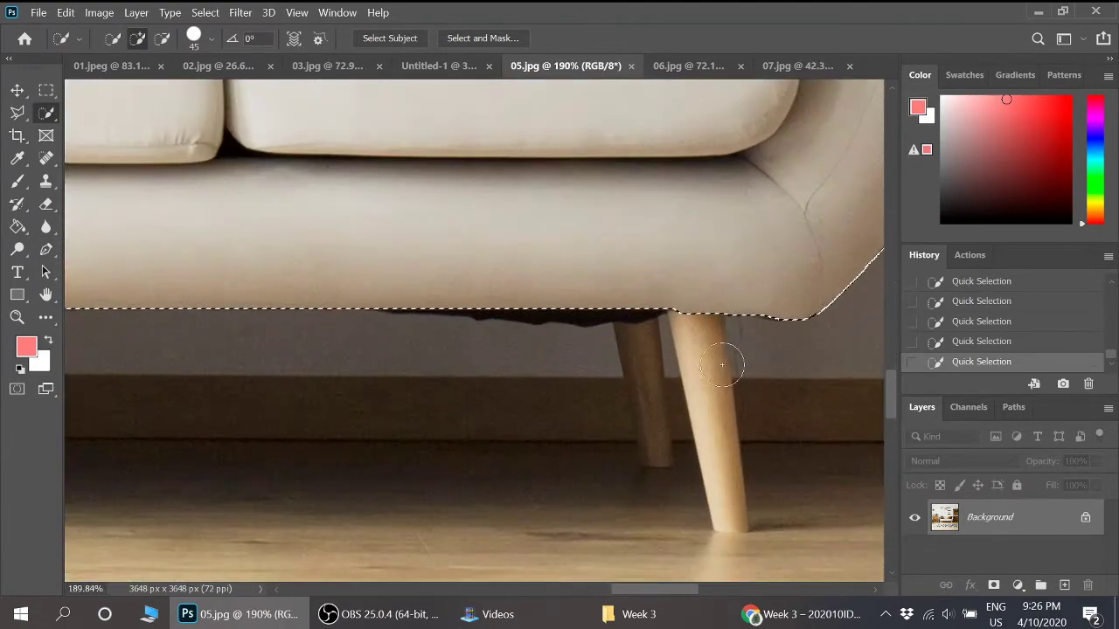
key(bracketleft)
key(bracketleft)
click(694, 327)
drag(705, 382, 731, 516)
scroll(732, 516, up, 2)
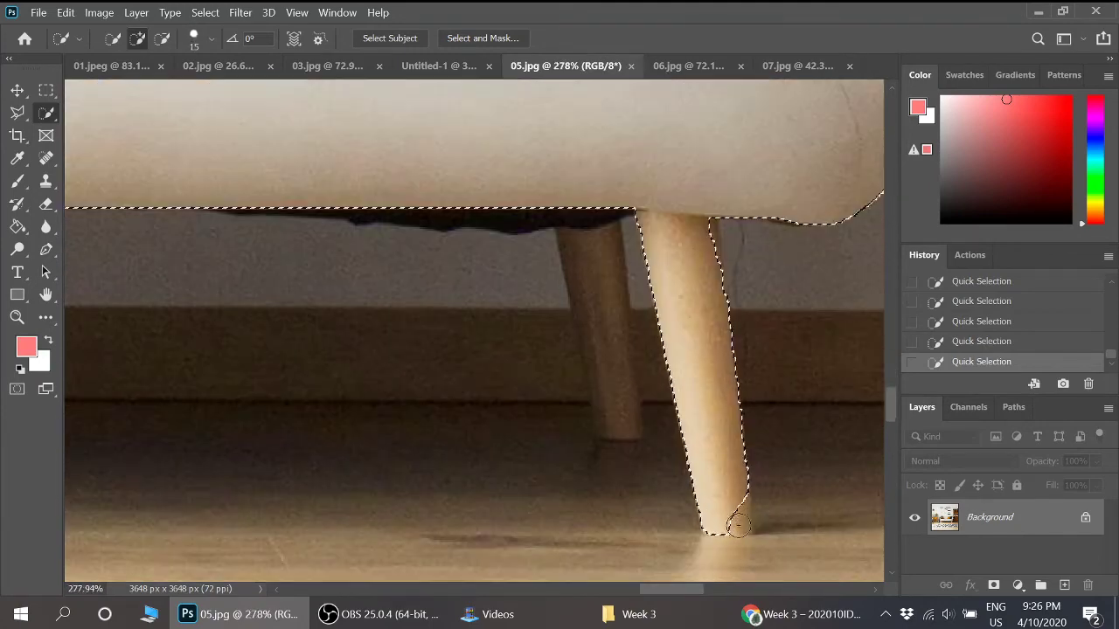
Step: Add the shadowed rear leg and the dark lining under the sofa beside it to the selection with a 15 px brush
key(bracketleft)
mouse_move(594, 192)
mouse_down()
mouse_move(579, 242)
mouse_move(603, 313)
mouse_up()
mouse_move(617, 385)
mouse_down()
mouse_move(619, 426)
mouse_move(624, 416)
mouse_up()
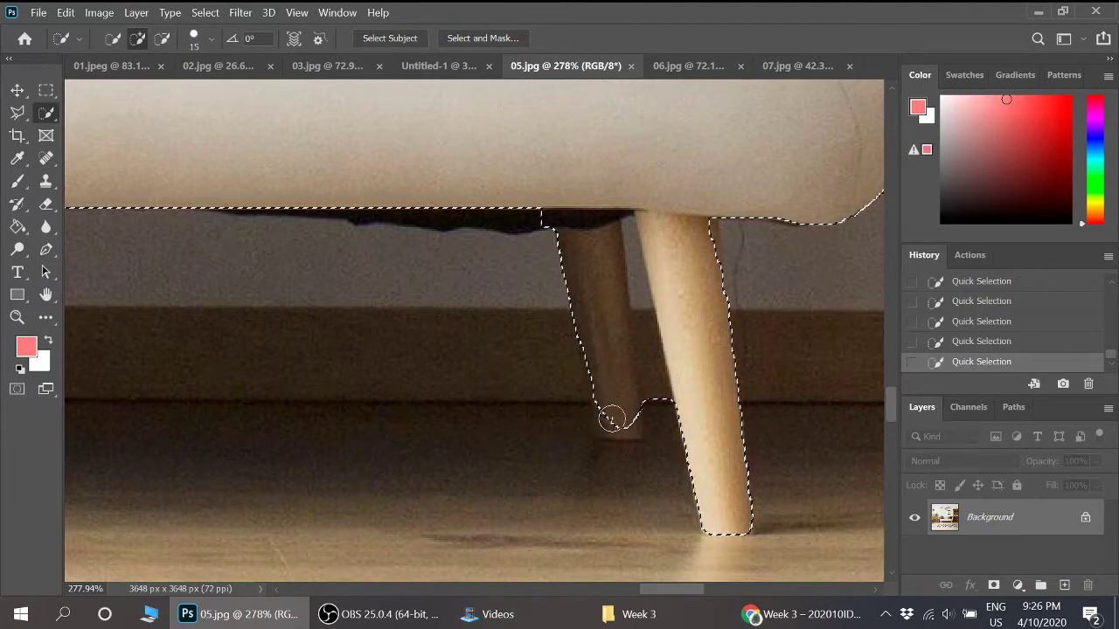
scroll(614, 412, up, 1)
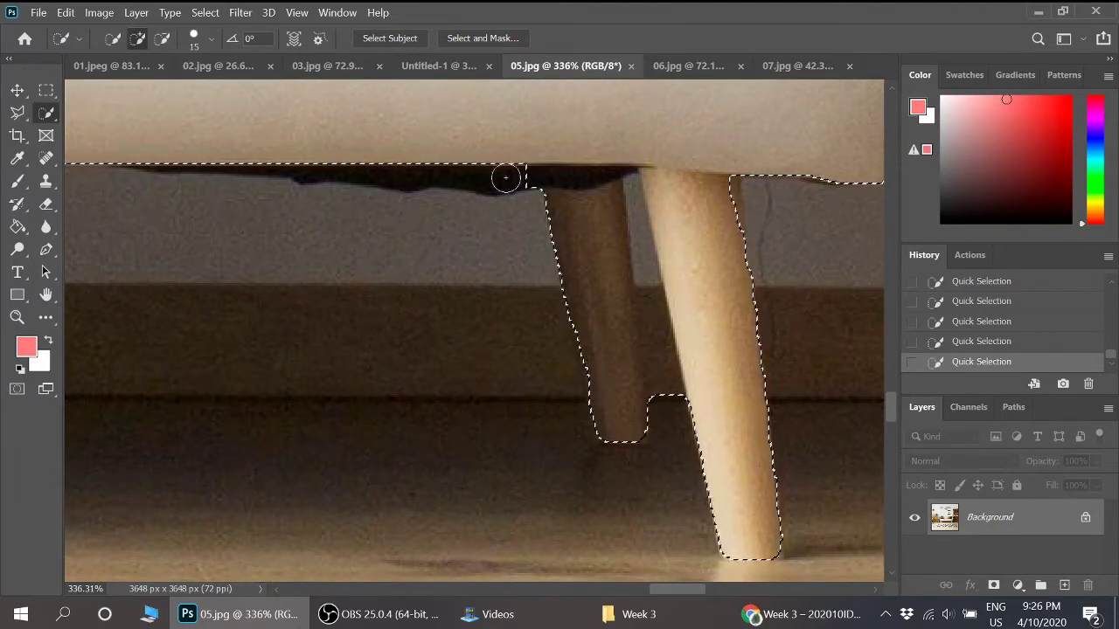
drag(507, 178, 324, 152)
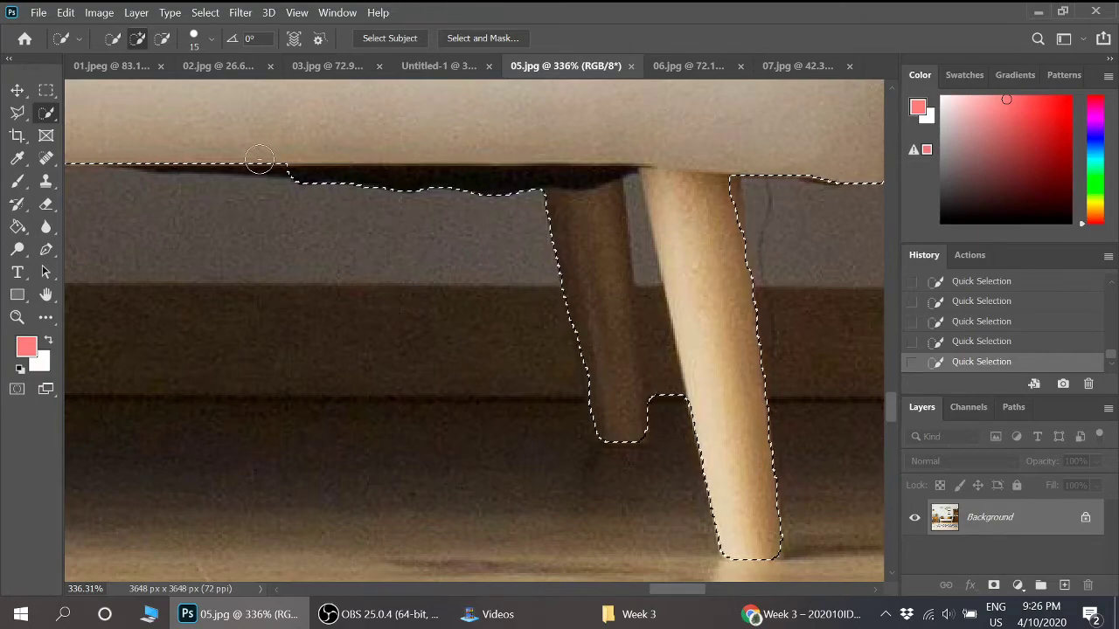
Step: Switch Quick Selection to subtracting and remove the wall area along the green throw's outer edge with a 15 px brush
scroll(765, 218, down, 3)
scroll(758, 299, down, 4)
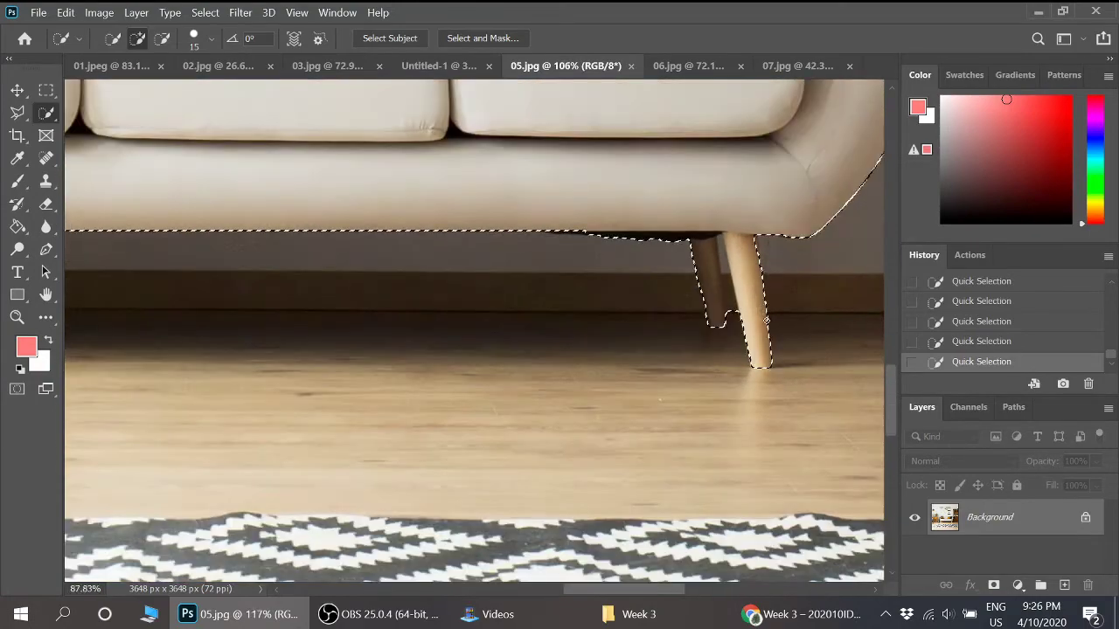
scroll(240, 301, up, 2)
scroll(240, 301, up, 1)
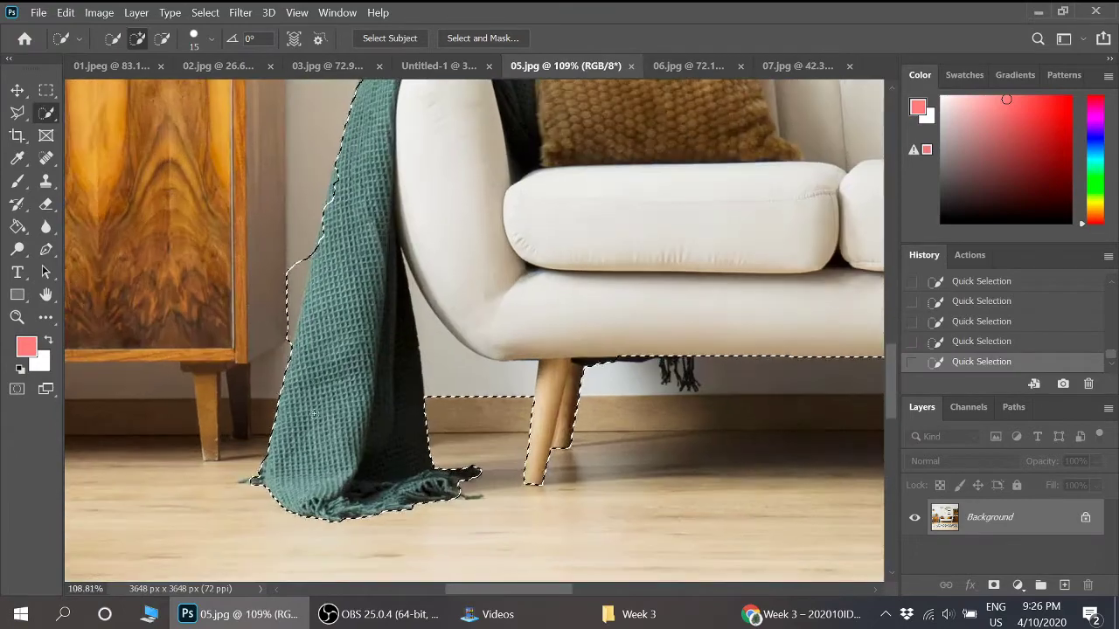
scroll(331, 261, down, 2)
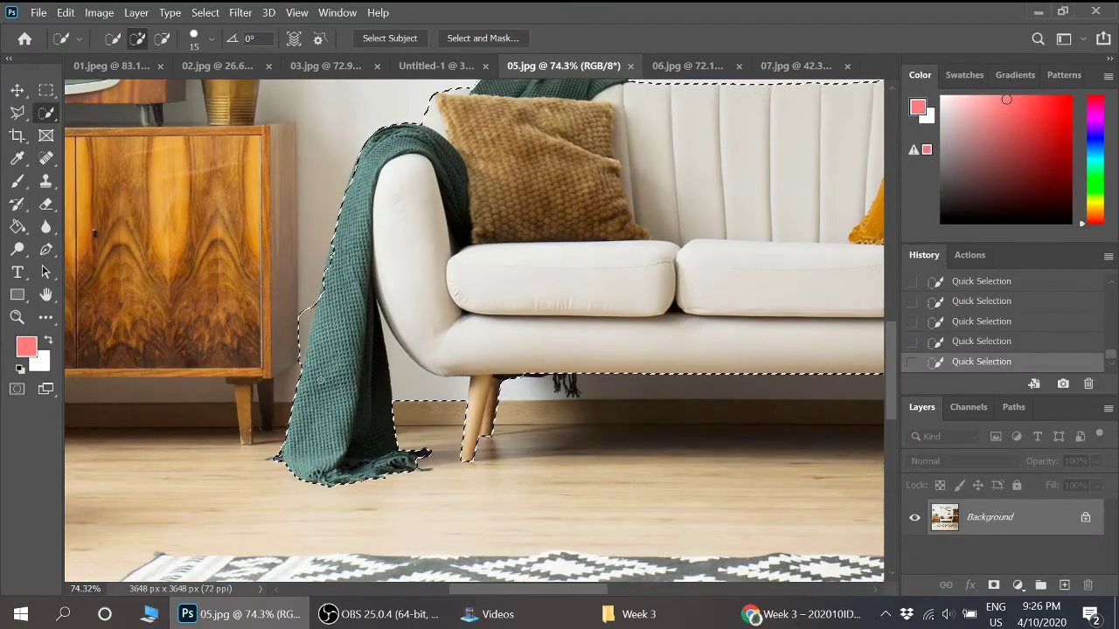
scroll(472, 406, up, 4)
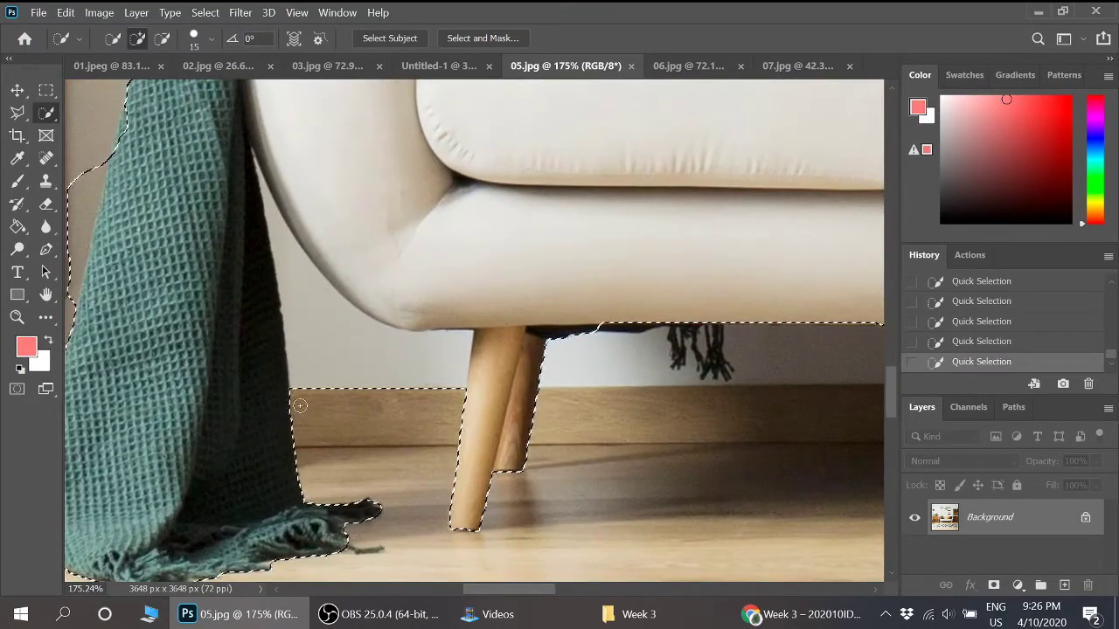
scroll(307, 409, down, 1)
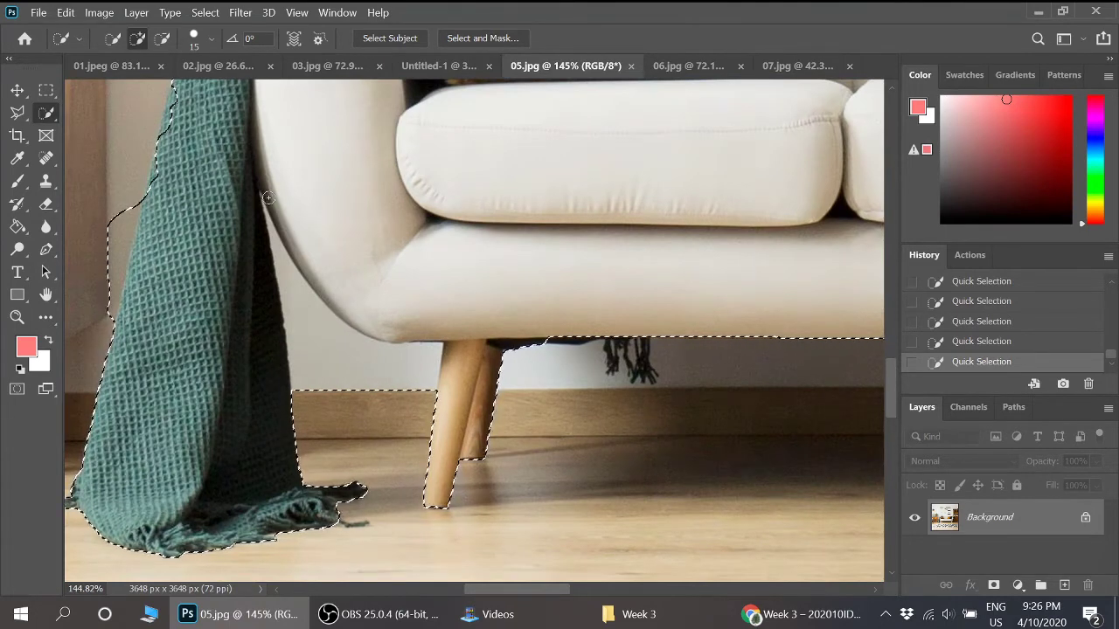
scroll(249, 288, down, 1)
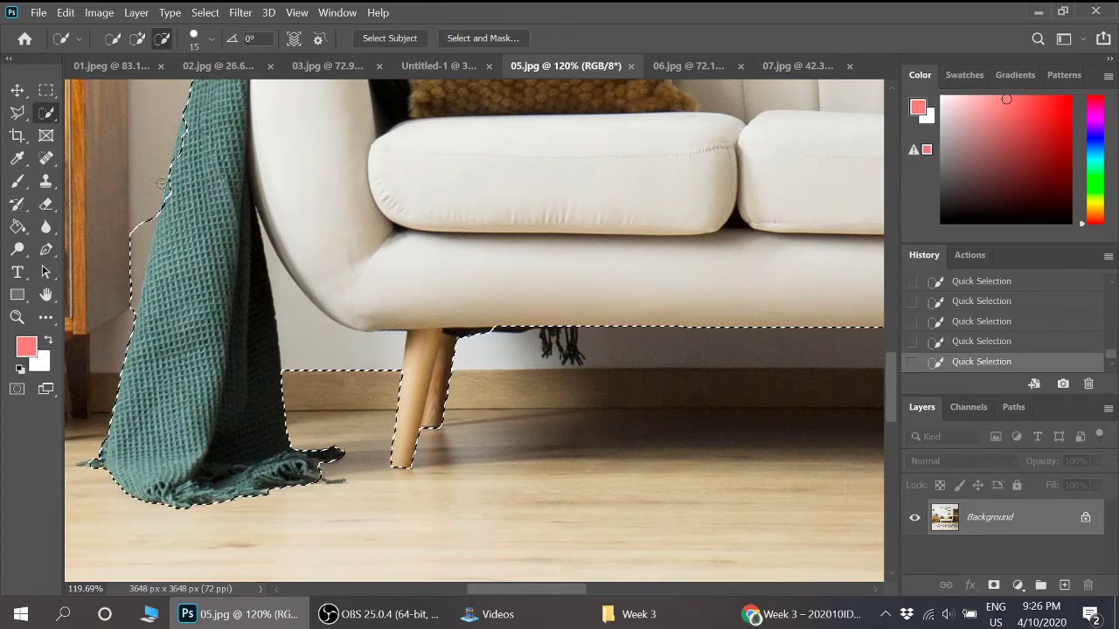
scroll(161, 183, up, 2)
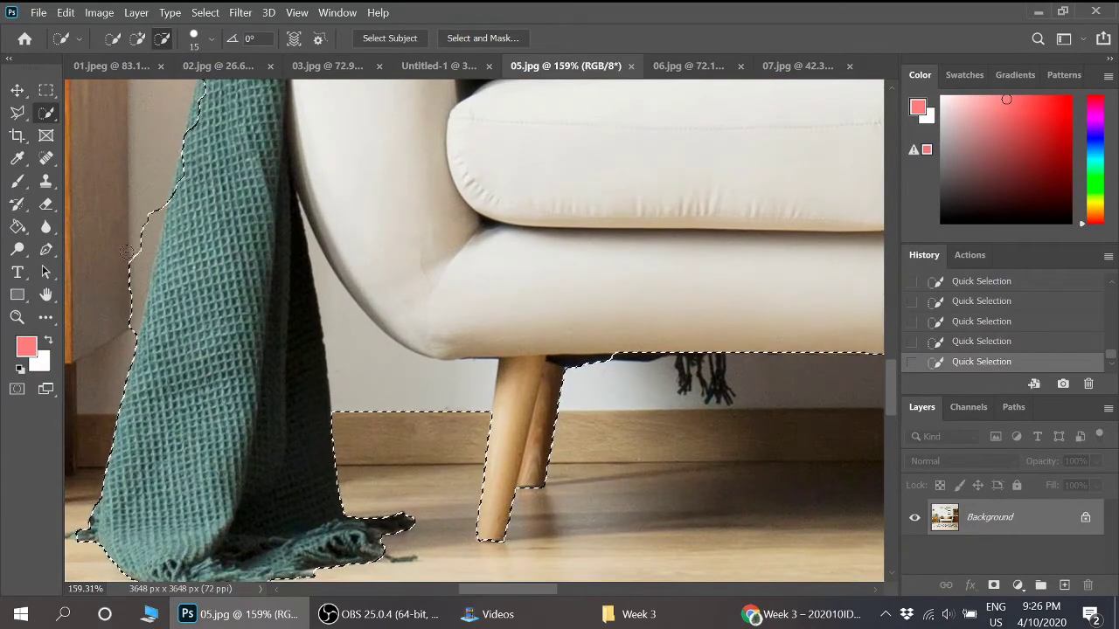
drag(128, 252, 147, 230)
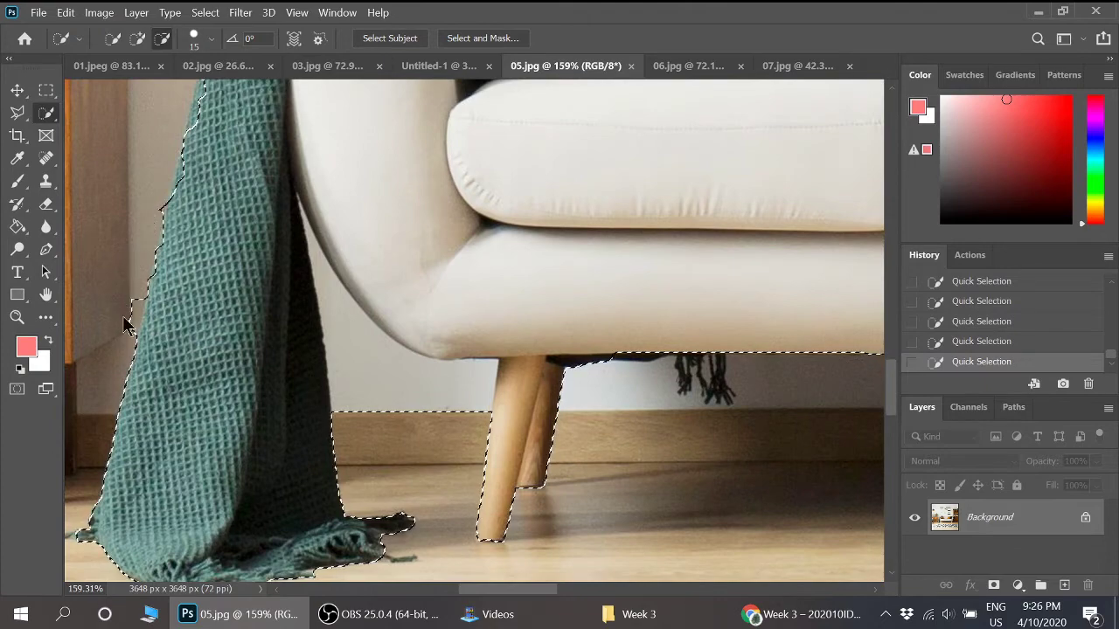
scroll(125, 325, up, 3)
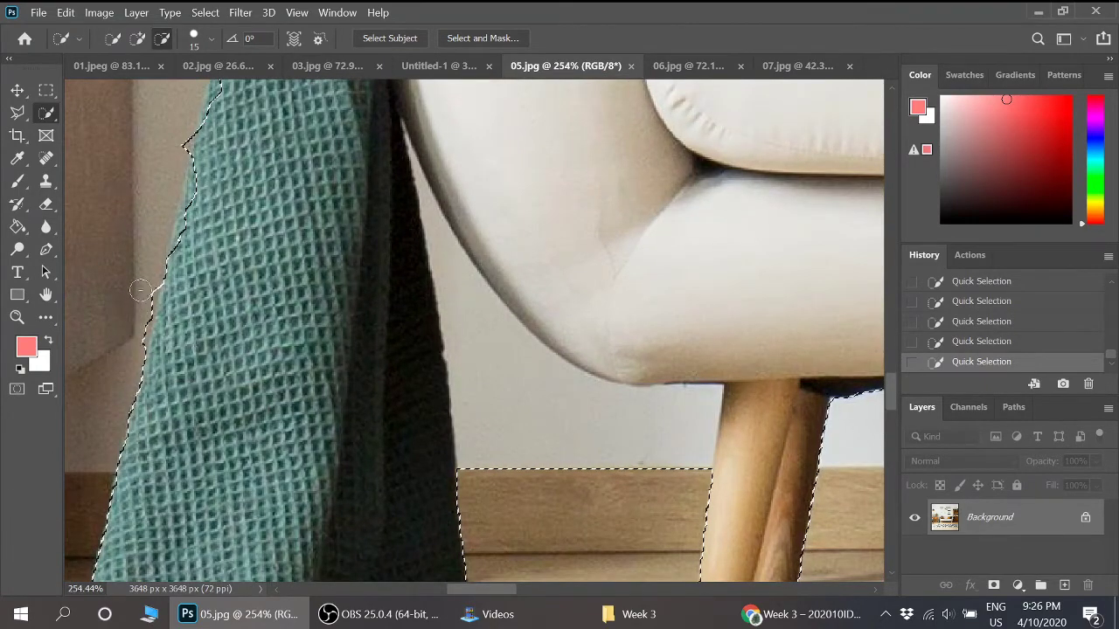
Step: Subtract the wall area between the throw and the wooden sofa leg from the selection with a 30 px brush
alt+scroll(175, 297, down, 3)
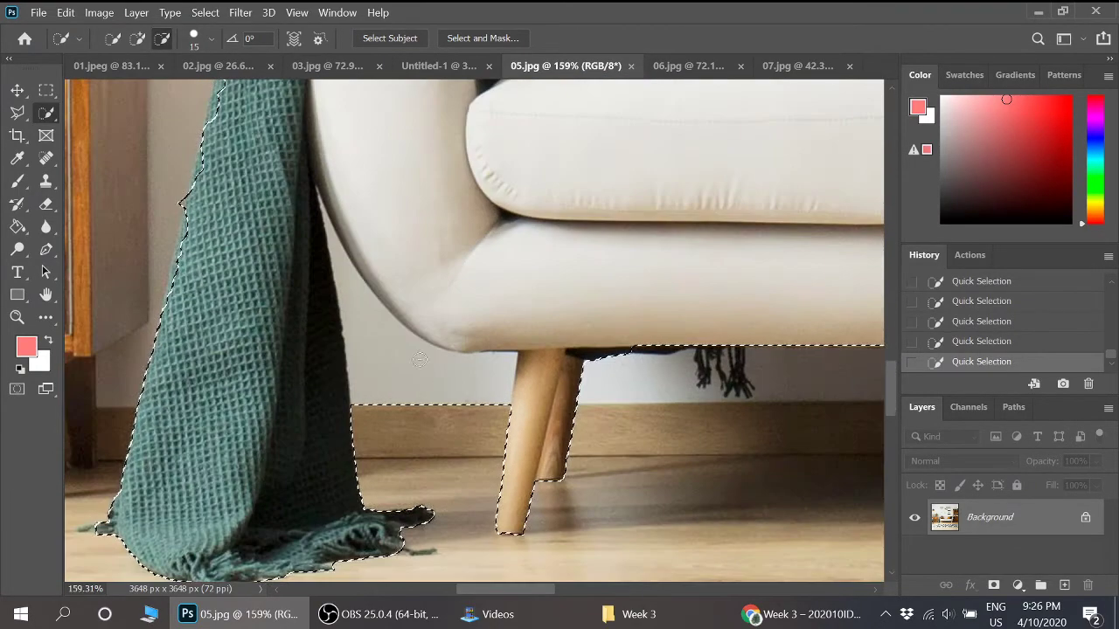
alt+scroll(419, 360, up, 2)
key(bracketright)
key(bracketright)
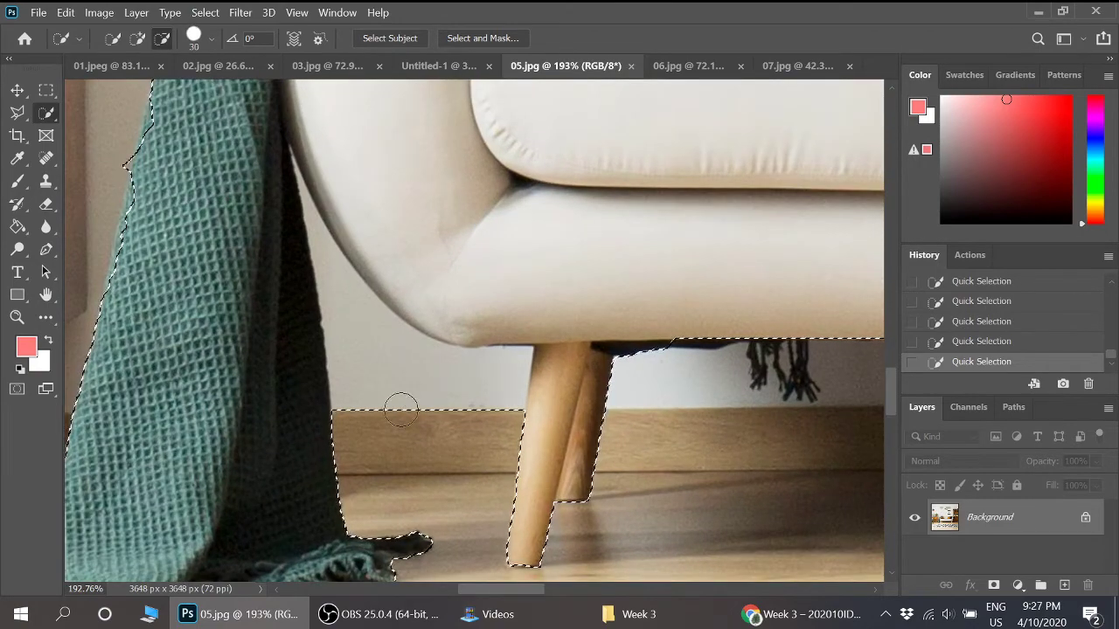
click(395, 398)
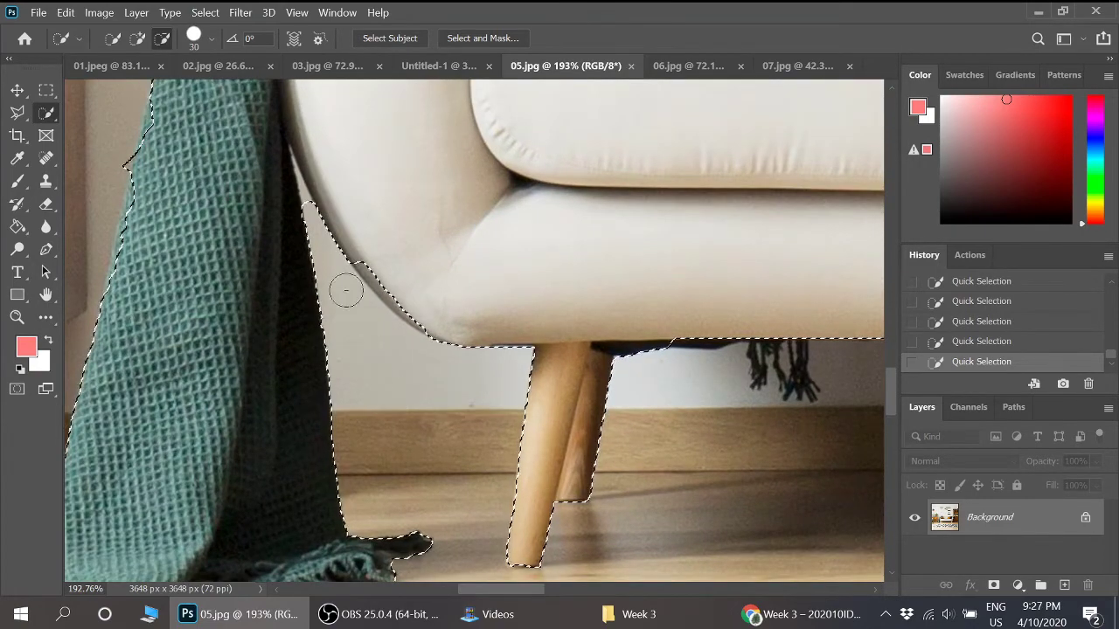
Step: Reduce the brush to 4 px and subtract the narrow tip of the wall gap between the throw and the sofa arm
alt+scroll(324, 257, up, 3)
key(bracketleft)
key(bracketleft)
key(bracketleft)
key(bracketleft)
key(bracketleft)
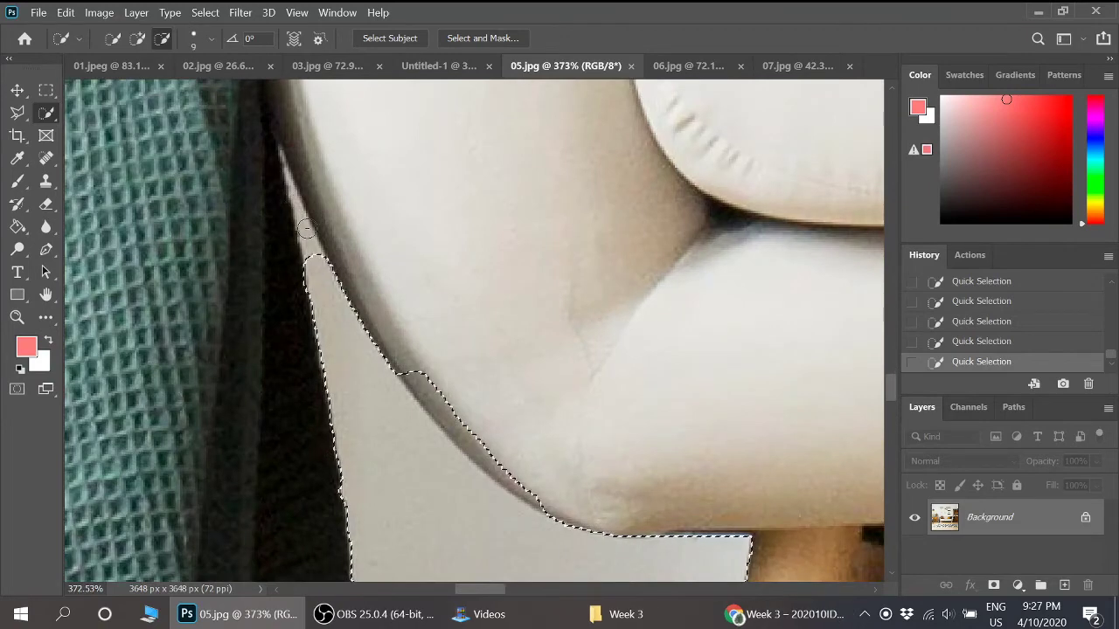
alt+scroll(354, 323, down, 1)
alt+scroll(332, 288, up, 2)
key(bracketleft)
key(bracketleft)
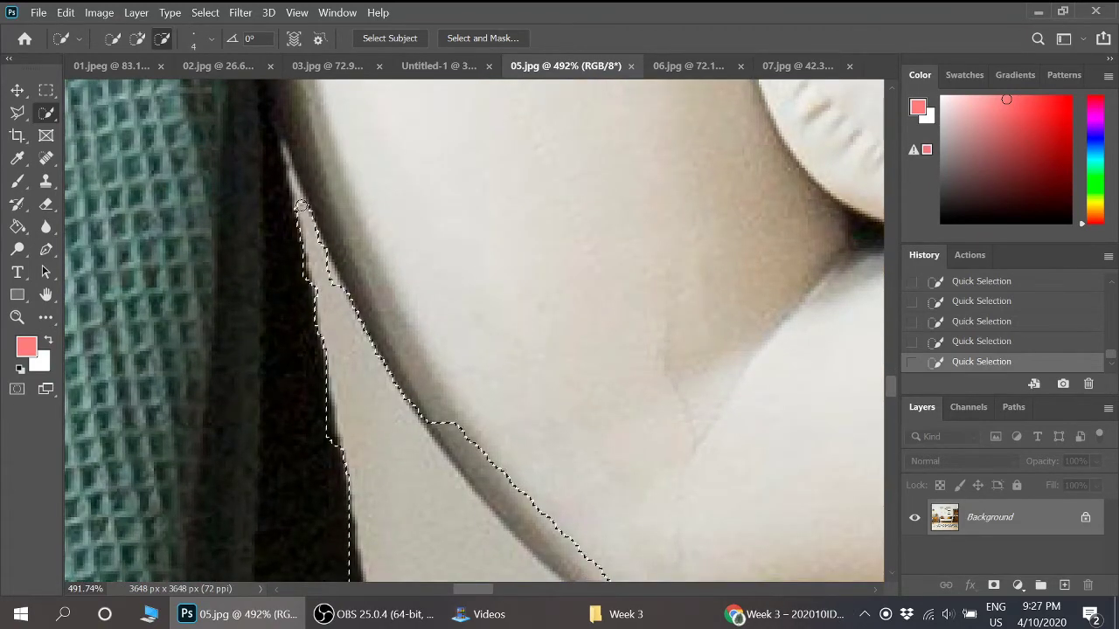
drag(297, 197, 291, 170)
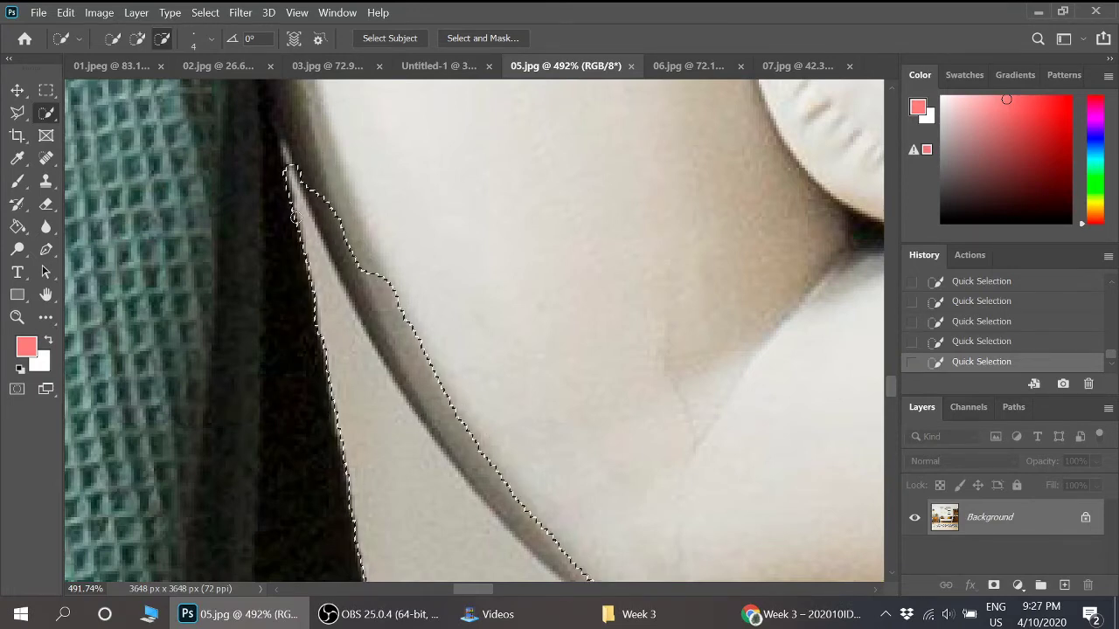
Step: Switch Quick Selection back to adding and restore the curved lower edge of the sofa arm with a 15 px brush
alt+scroll(393, 324, down, 1)
alt+scroll(385, 287, down, 1)
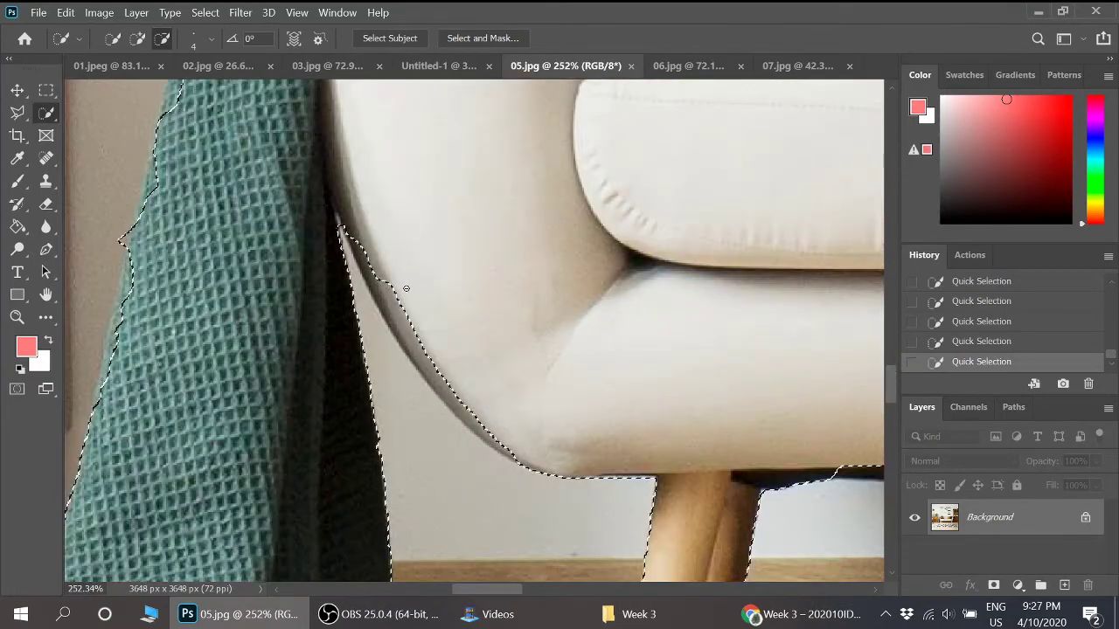
alt+scroll(366, 261, up, 1)
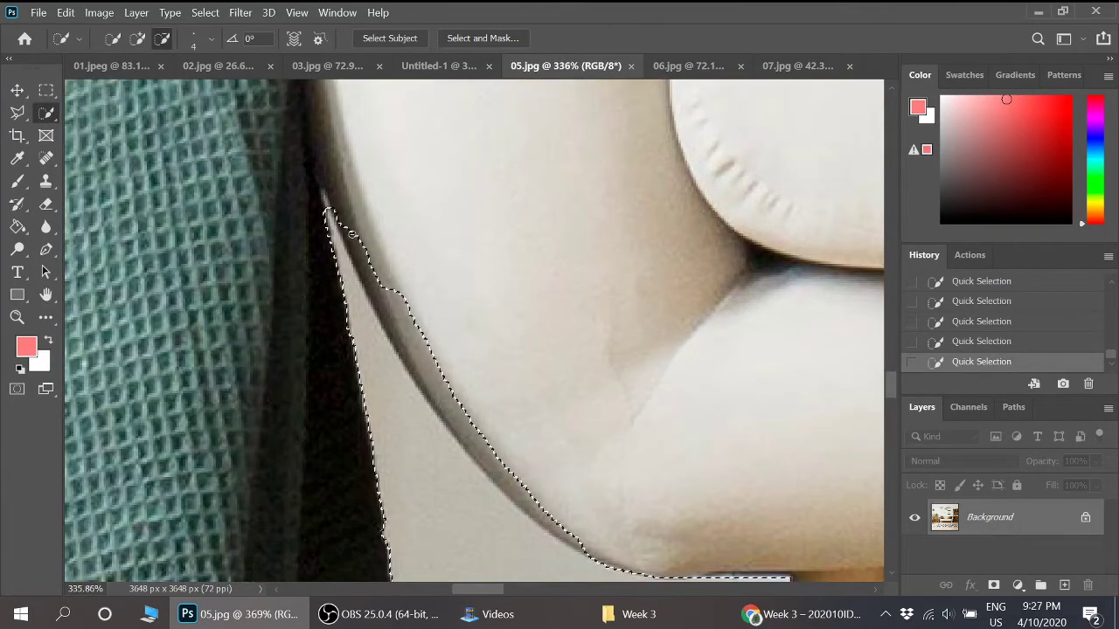
alt+scroll(352, 234, down, 1)
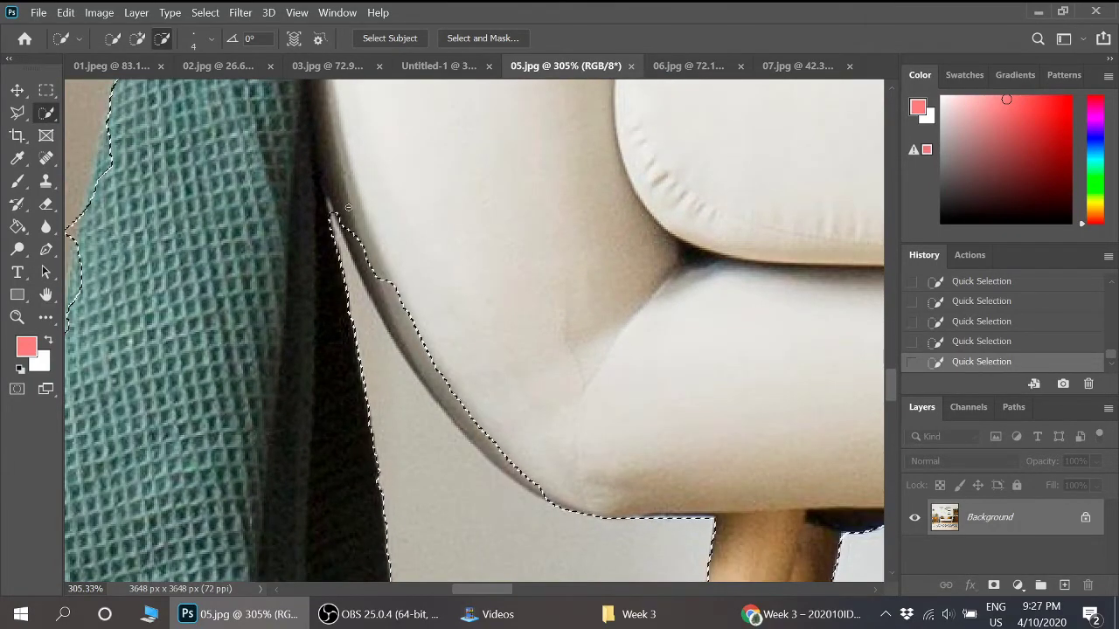
alt+scroll(347, 207, down, 1)
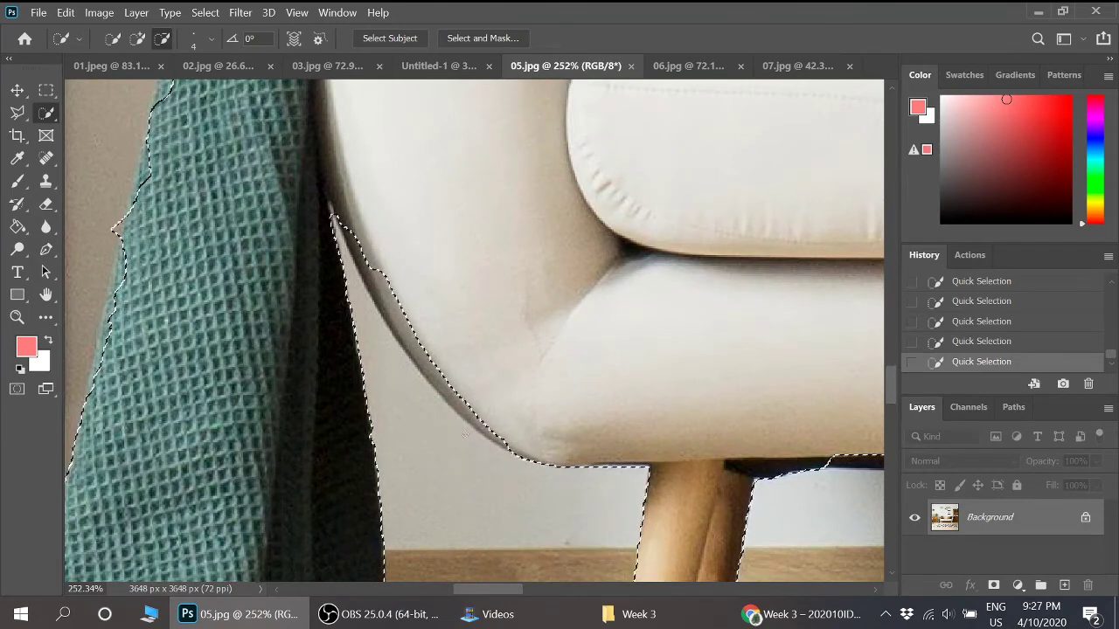
click(137, 40)
alt+scroll(418, 276, up, 1)
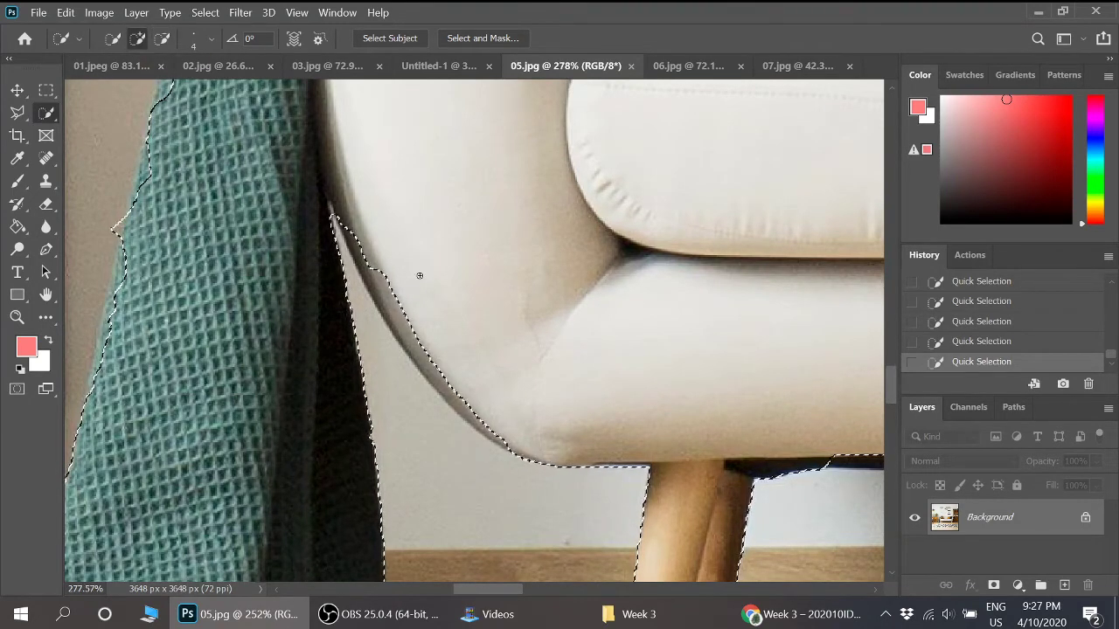
alt+scroll(419, 275, up, 2)
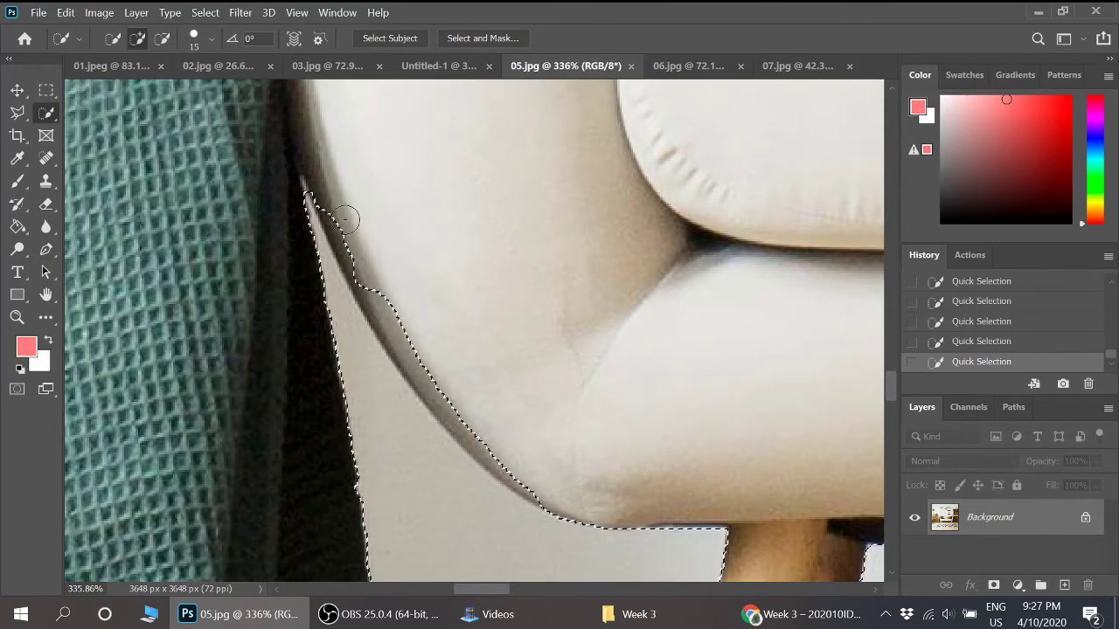
drag(361, 247, 394, 309)
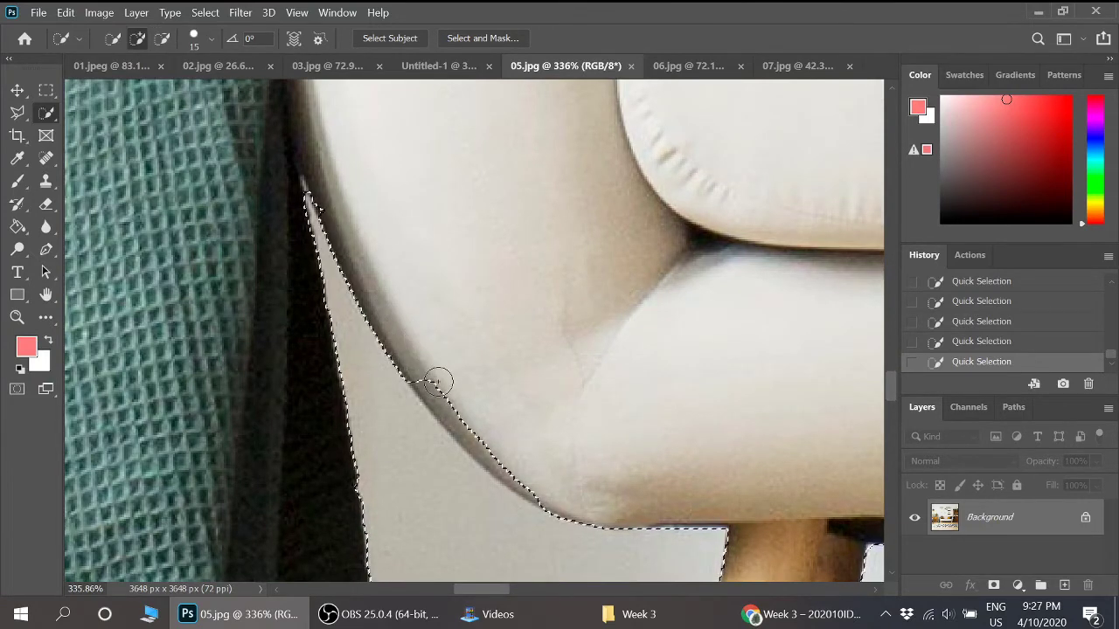
alt+scroll(498, 442, down, 5)
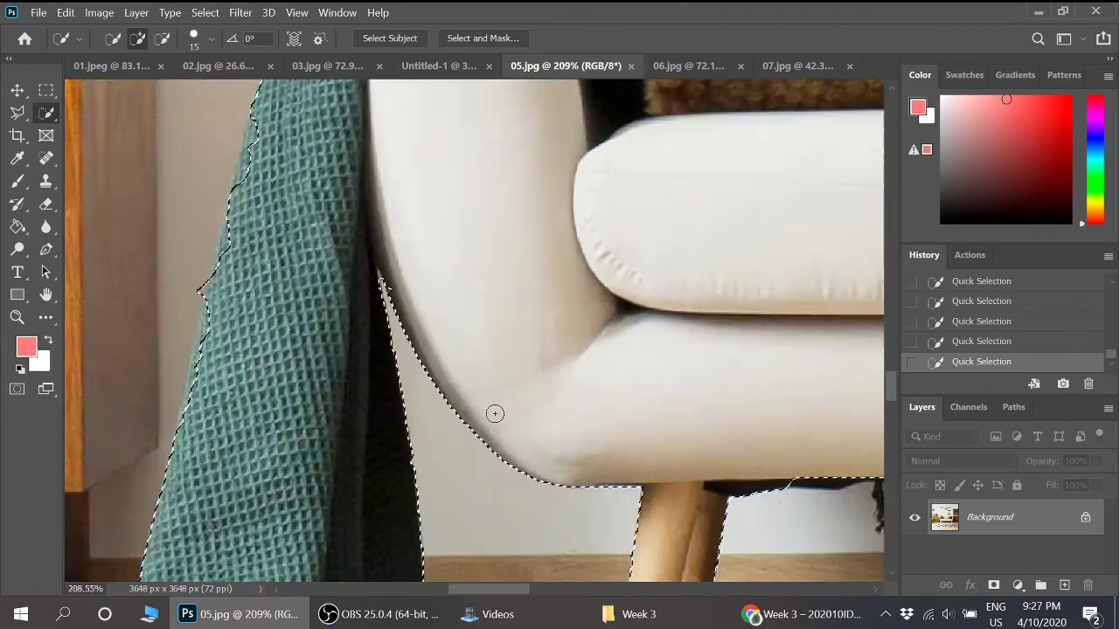
Step: Switch Quick Selection to subtracting and remove the wall and floor area between the sofa's two right-hand legs with a 9 px brush
alt+scroll(495, 413, down, 4)
alt+scroll(411, 262, up, 3)
alt+scroll(390, 210, down, 2)
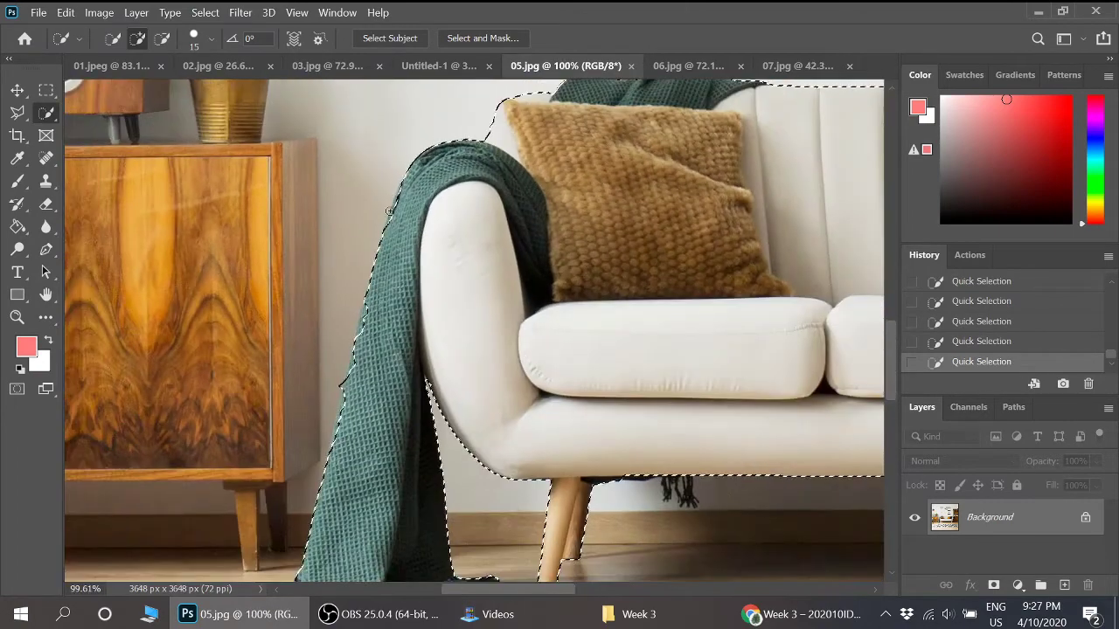
alt+scroll(389, 211, down, 4)
alt+scroll(739, 343, up, 2)
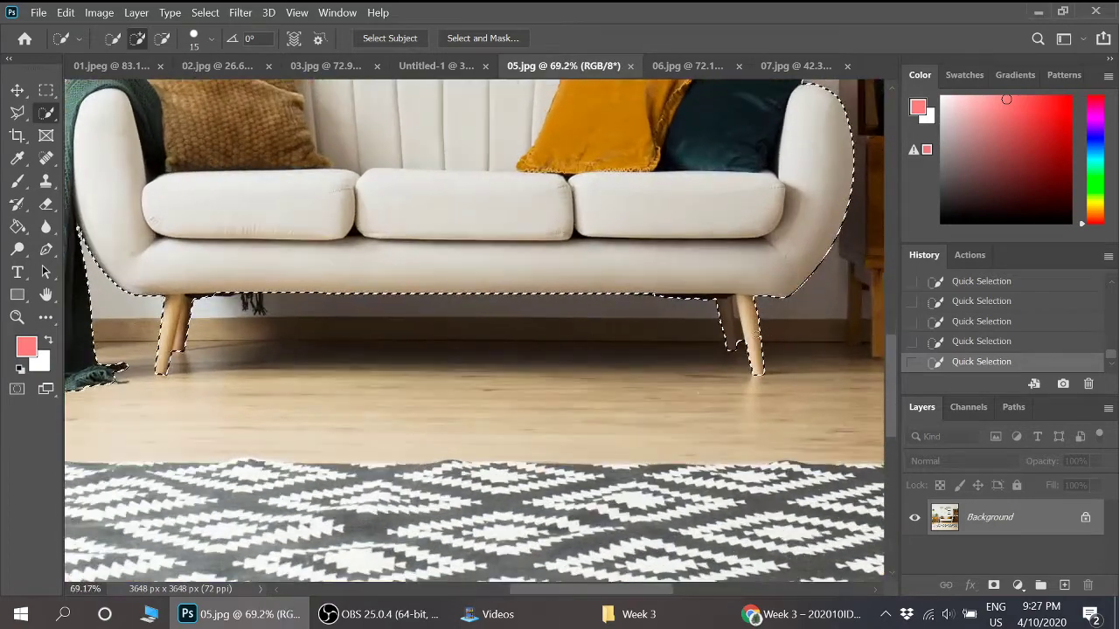
alt+scroll(739, 344, up, 3)
alt+scroll(730, 319, up, 2)
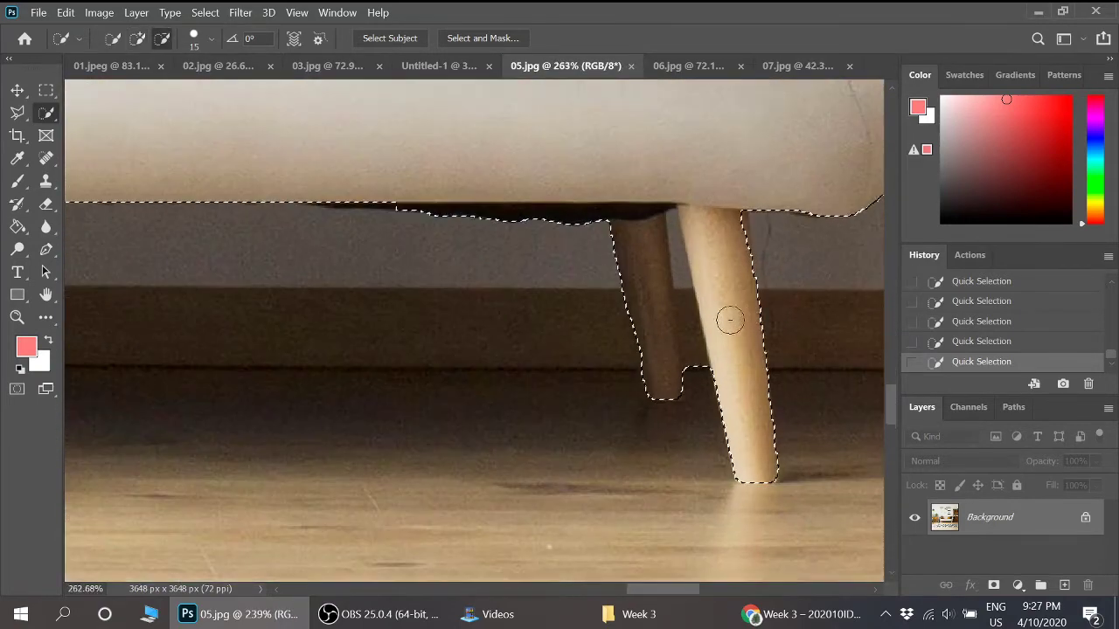
alt+scroll(730, 319, up, 1)
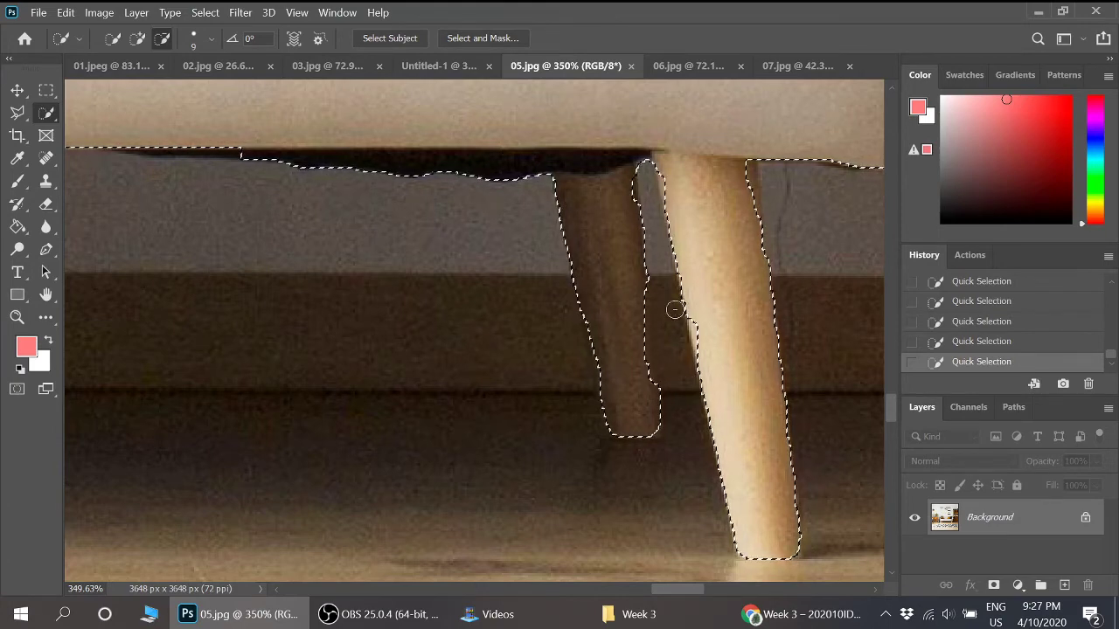
Step: Switch Quick Selection back to adding and restore the inner edge of the sofa's front right leg with the 9 px brush
click(137, 38)
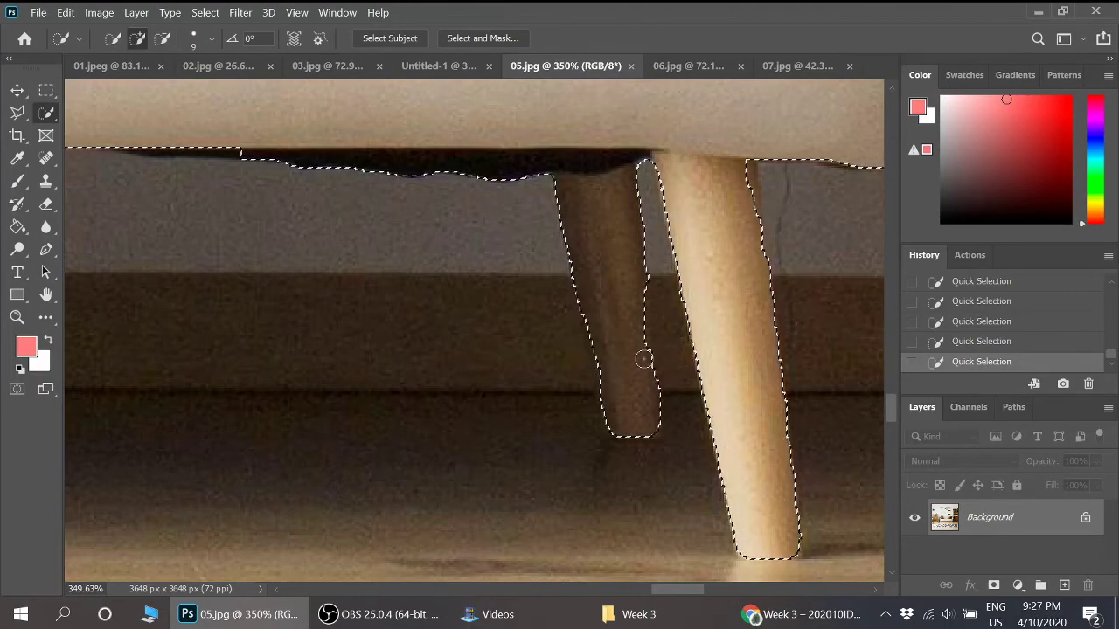
scroll(699, 322, down, 10)
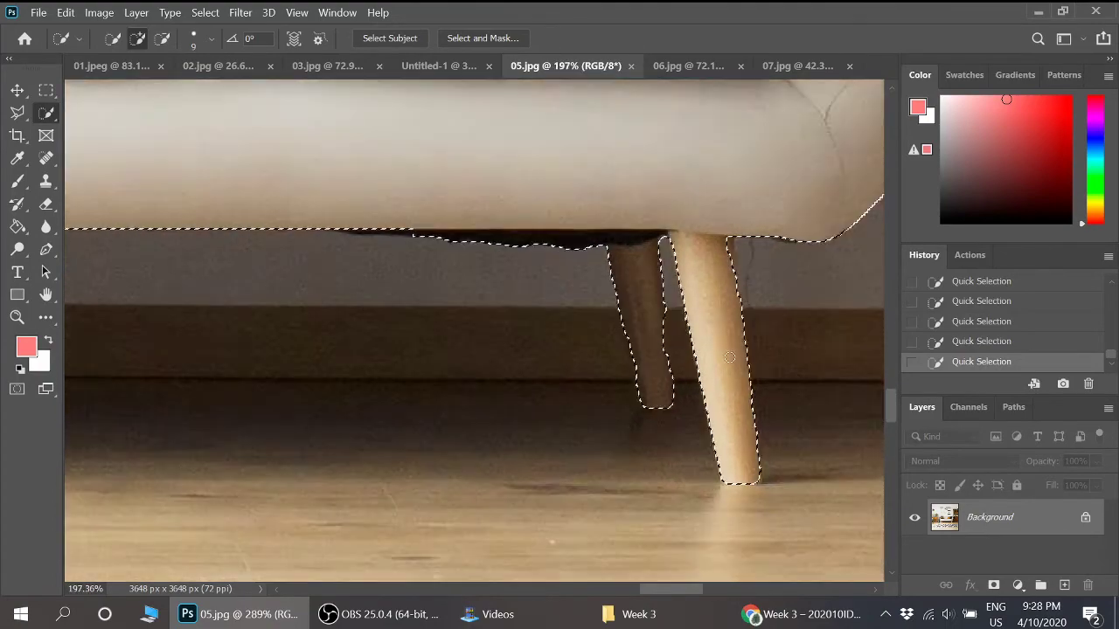
scroll(739, 358, down, 4)
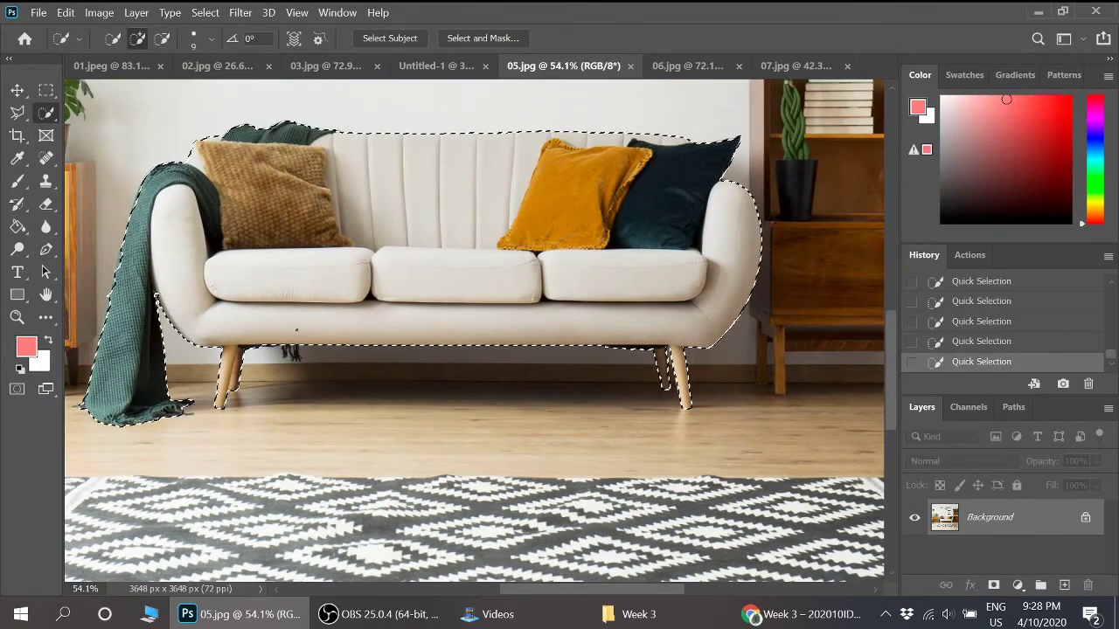
Step: Move the selected sofa with its cushions and throw into the Untitled-1 document and place it below the green apple
scroll(342, 353, down, 2)
scroll(342, 353, down, 1)
scroll(217, 251, up, 1)
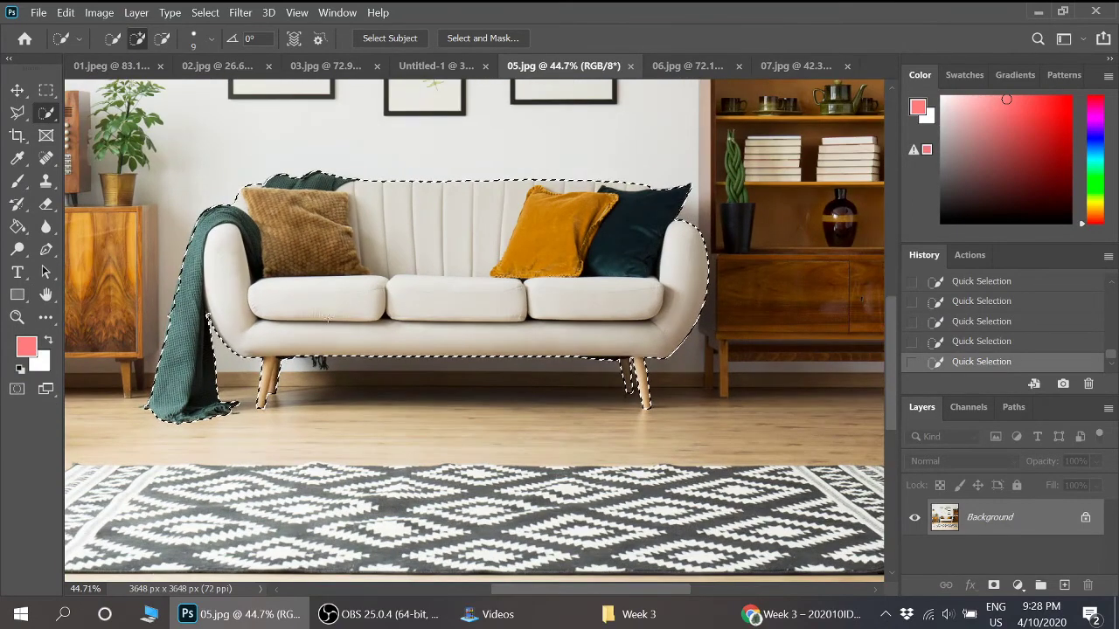
scroll(485, 314, down, 1)
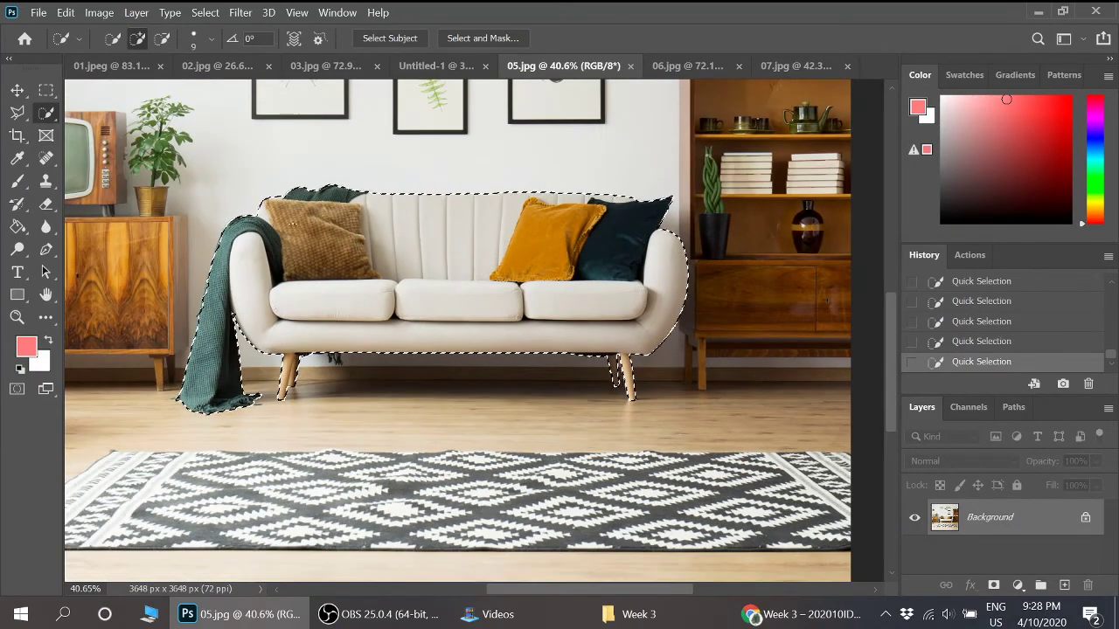
scroll(568, 246, up, 1)
scroll(568, 246, down, 1)
scroll(568, 245, up, 1)
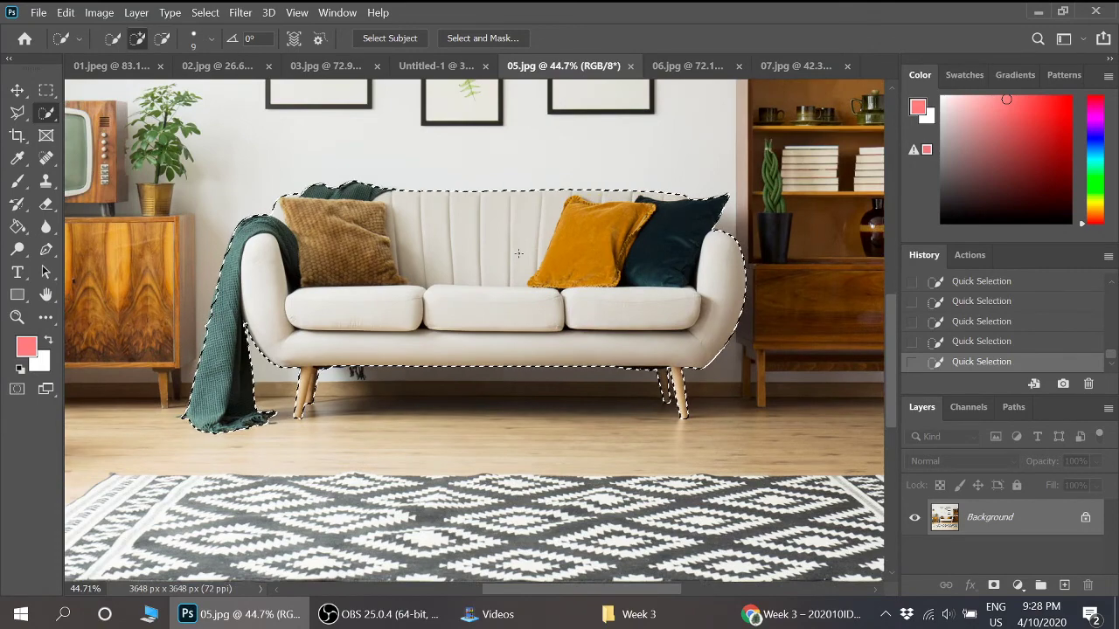
click(15, 89)
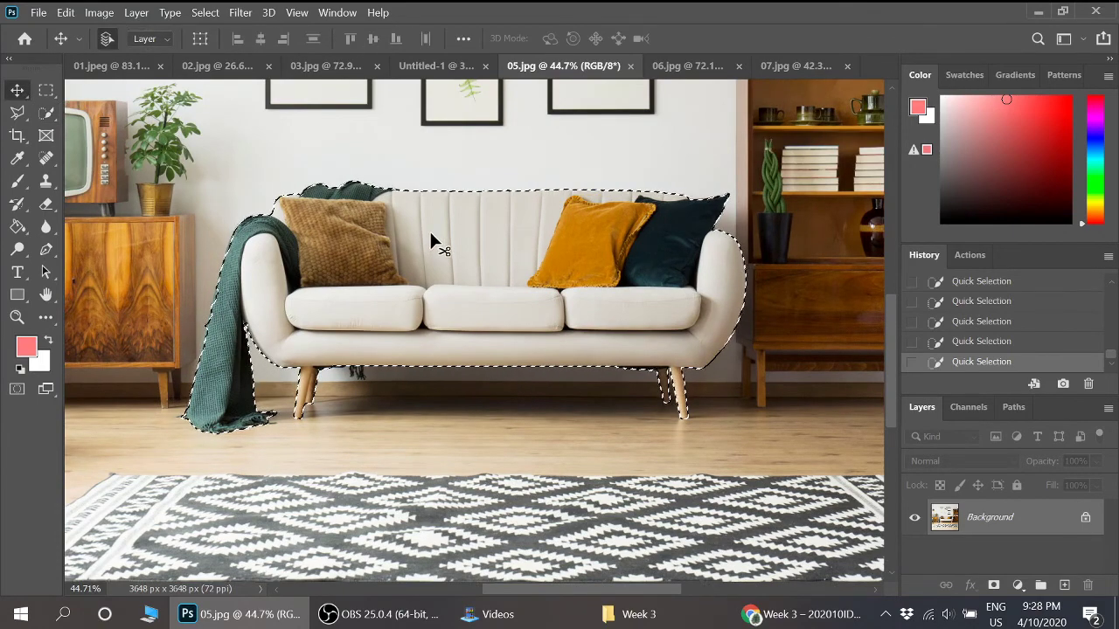
drag(429, 233, 444, 455)
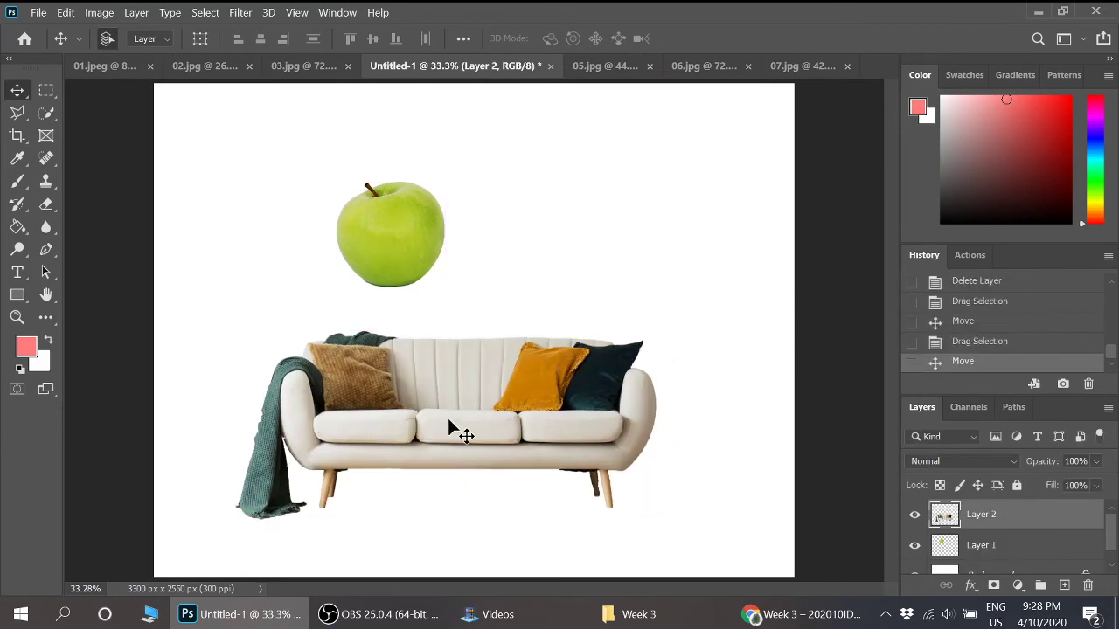